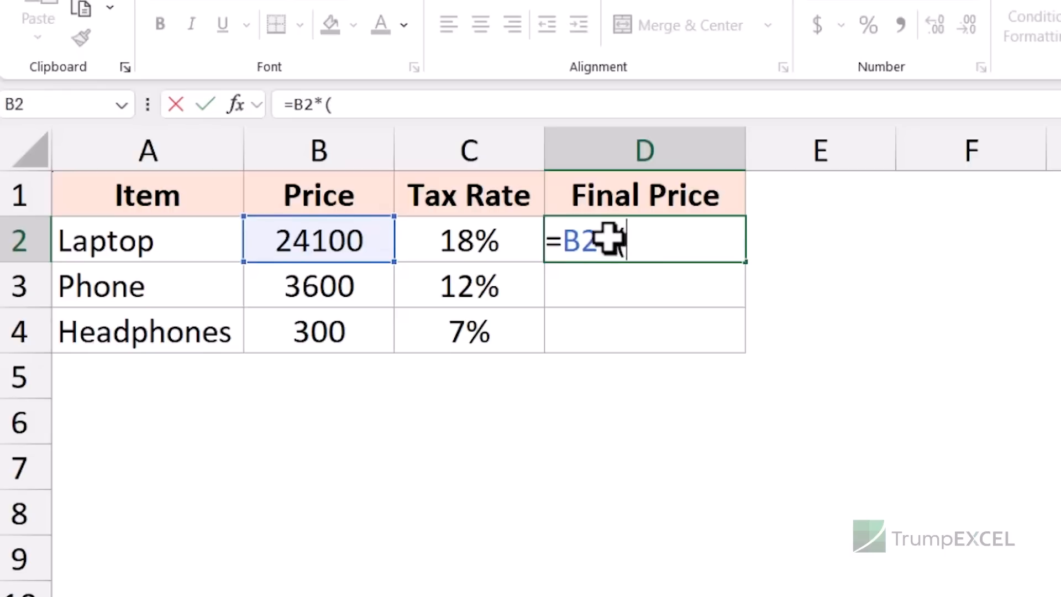
- Complete the Final Price formula in D2 as =B2*(1+C2) and fill it down to D4
{"action": "type", "text": "1+"}
{"action": "key", "text": "Left"}
{"action": "type", "text": ")"}
{"action": "key", "text": "ctrl+Return"}
{"action": "left_click_drag", "start_coordinate": [751, 261], "coordinate": [743, 352]}
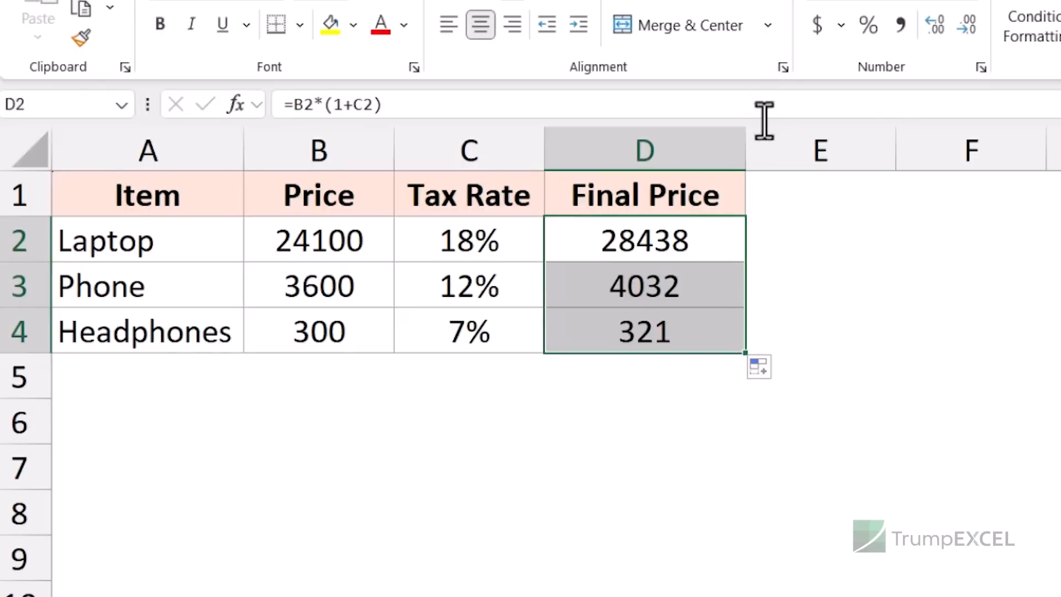
- Enlarge the formula bar and replace the D2 formula with the opening =LET( followed by a line break
{"action": "left_click_drag", "start_coordinate": [742, 121], "coordinate": [725, 243]}
{"action": "left_click_drag", "start_coordinate": [86, 83], "coordinate": [230, 83]}
{"action": "key", "text": "BackSpace"}
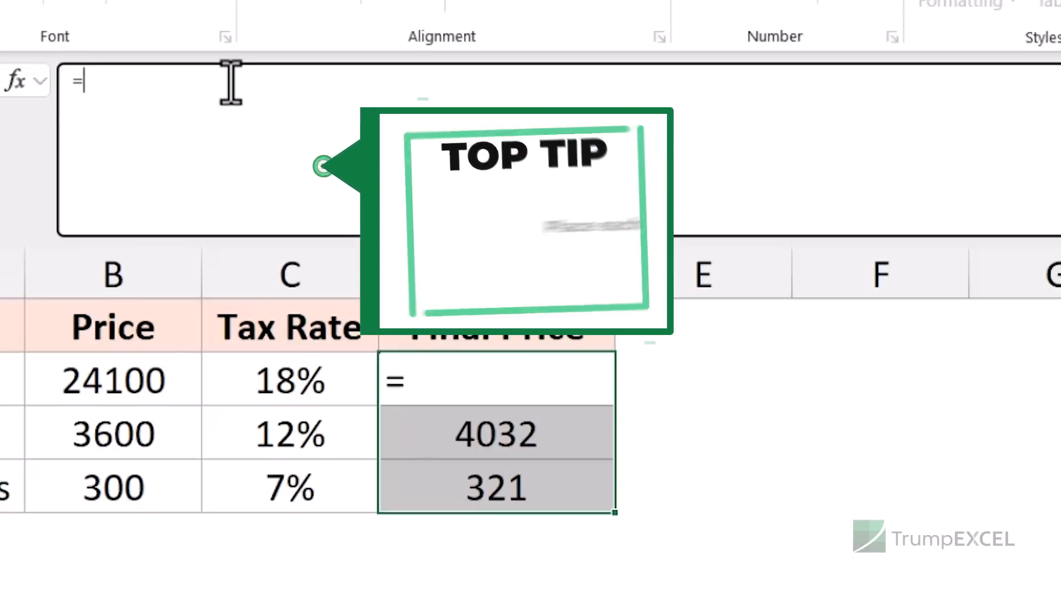
{"action": "type", "text": "LE"}
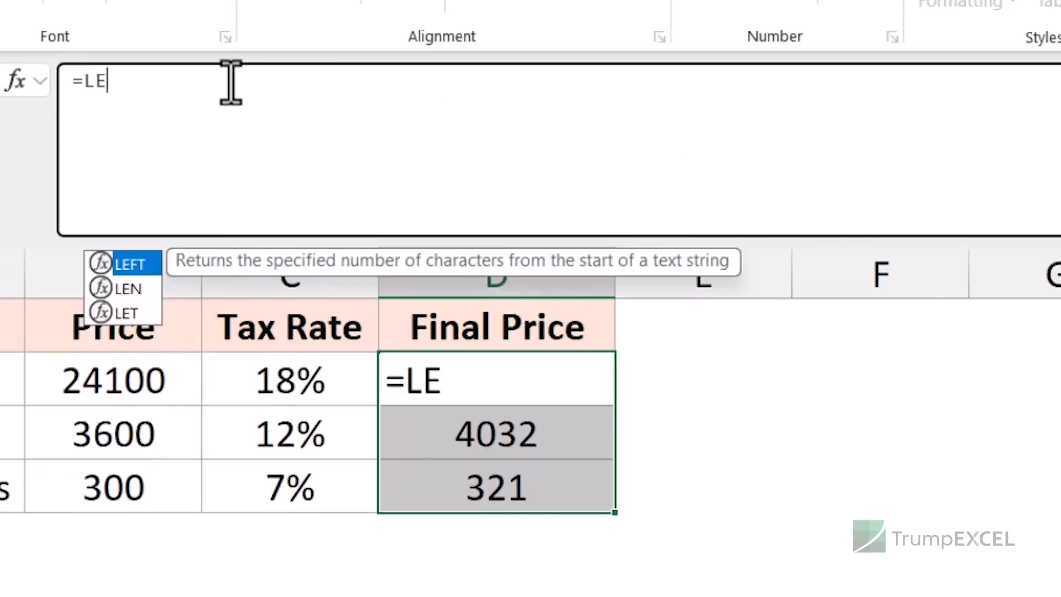
{"action": "type", "text": "T("}
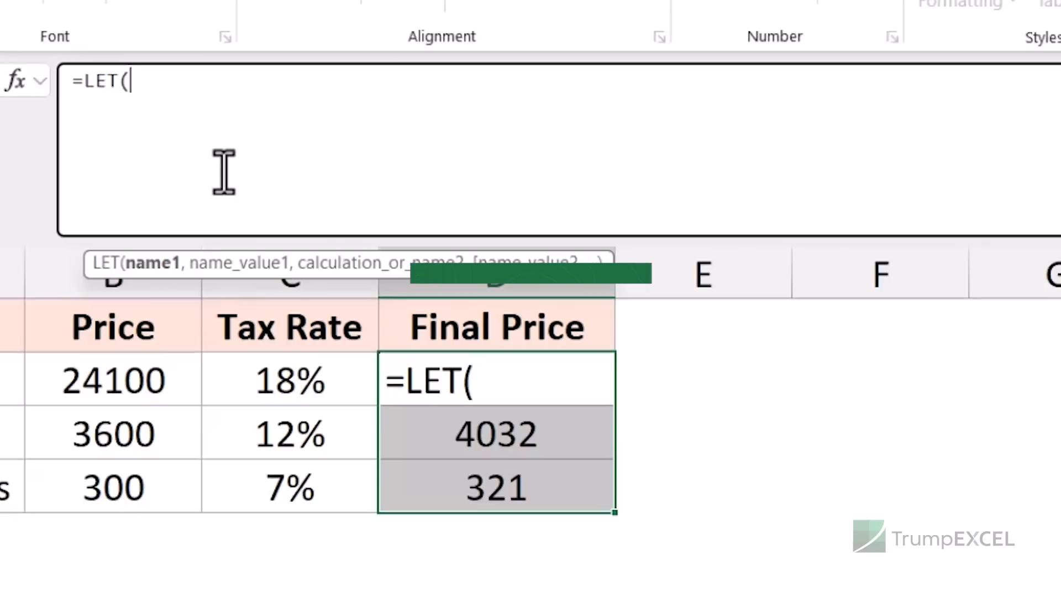
{"action": "key", "text": "alt+Return"}
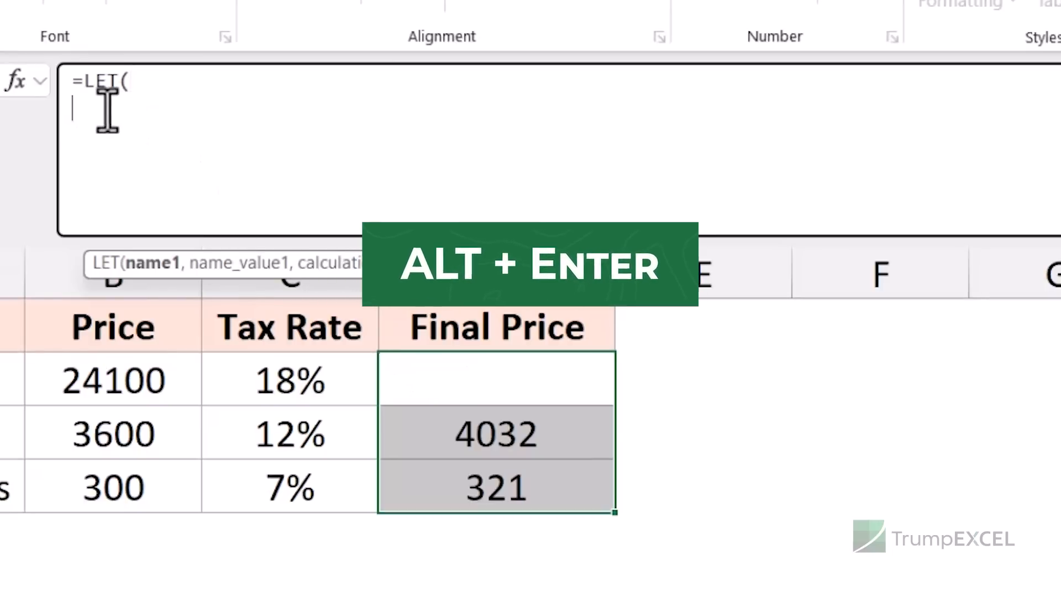
- Define the LET names p as B2 and tr as C2, each on its own line of the formula
{"action": "type", "text": "p"}
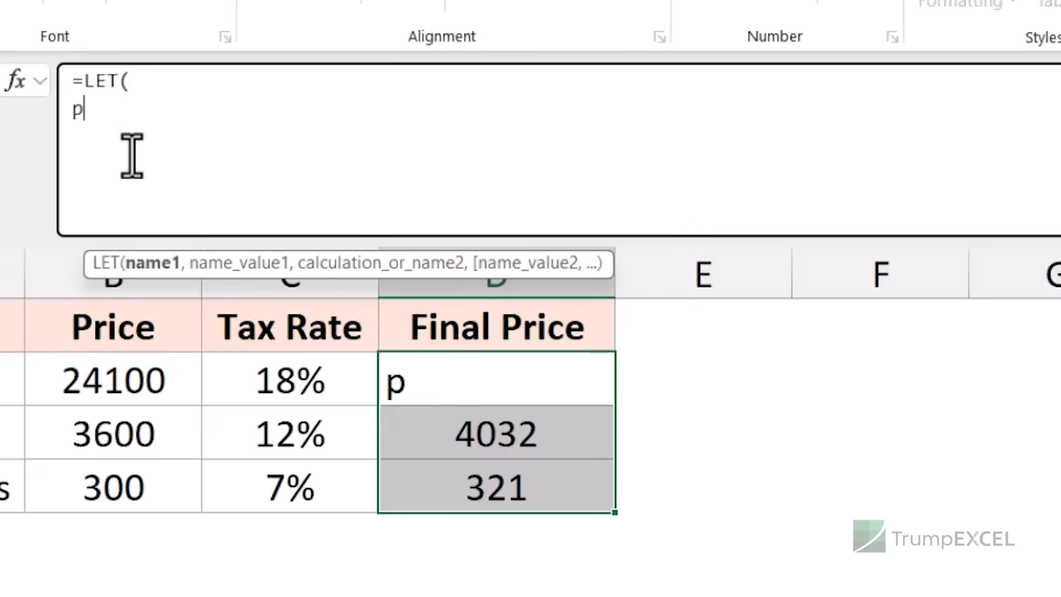
{"action": "type", "text": ","}
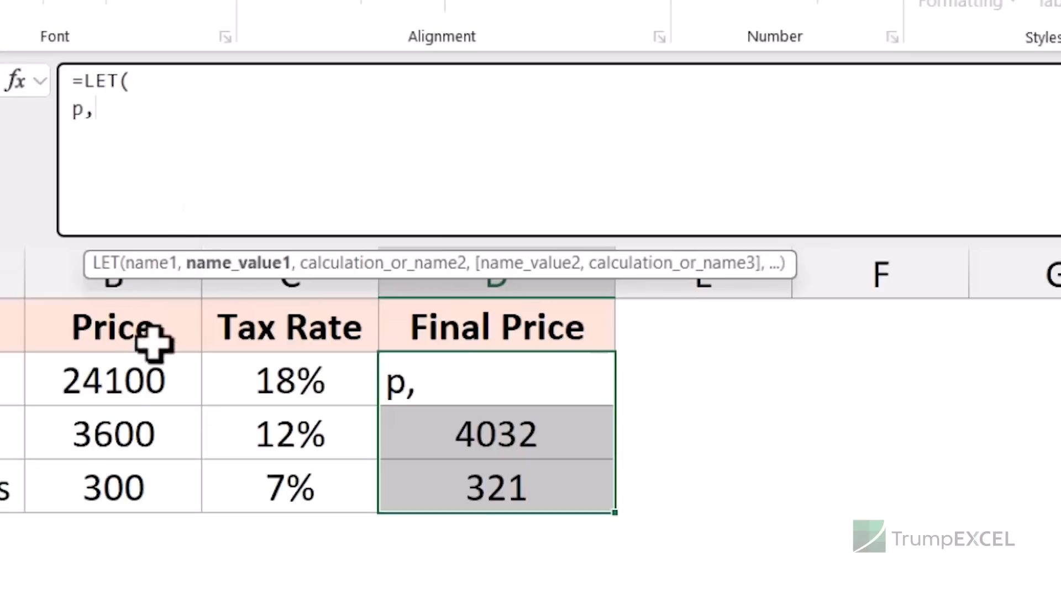
{"action": "left_click", "coordinate": [142, 372]}
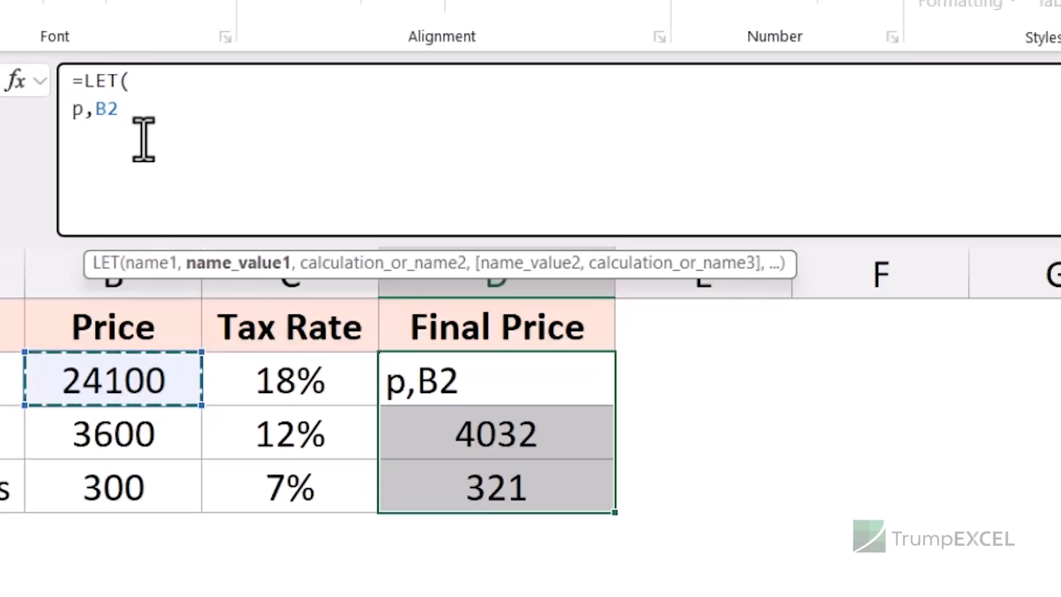
{"action": "type", "text": ","}
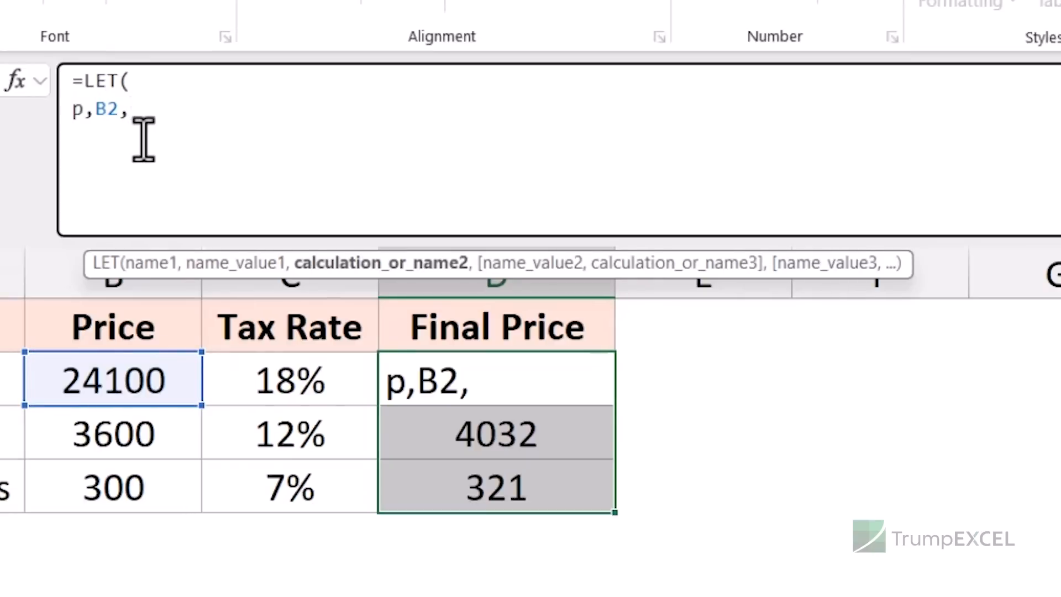
{"action": "key", "text": "alt+Return"}
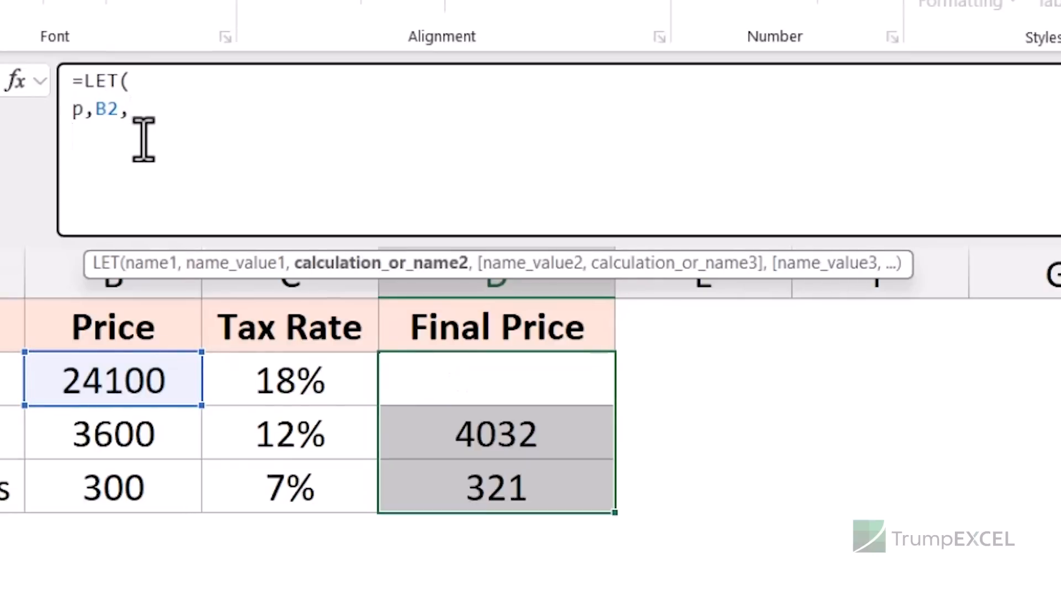
{"action": "type", "text": "tr,"}
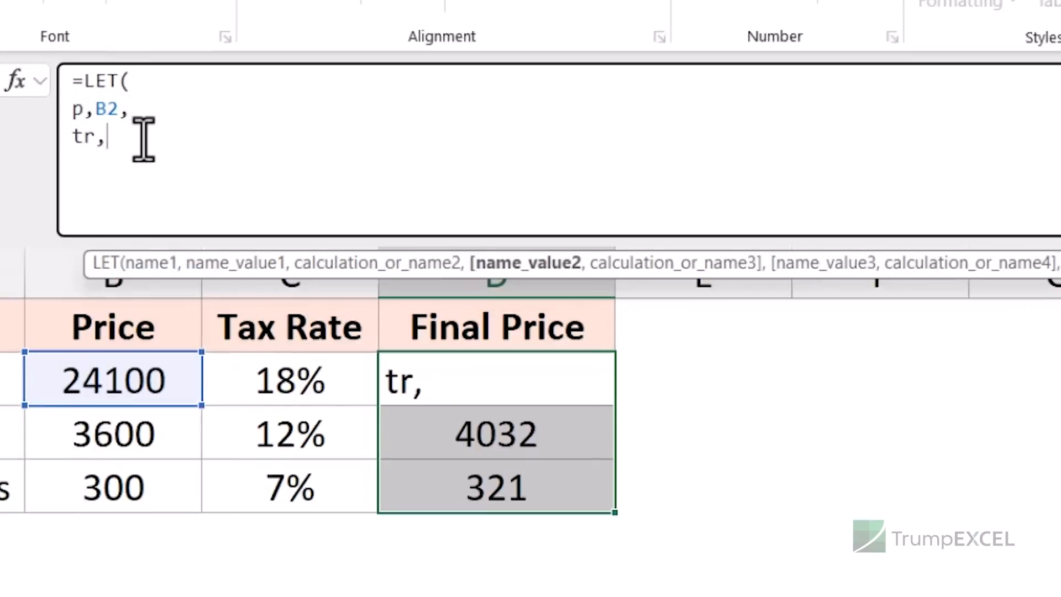
{"action": "left_click", "coordinate": [251, 381]}
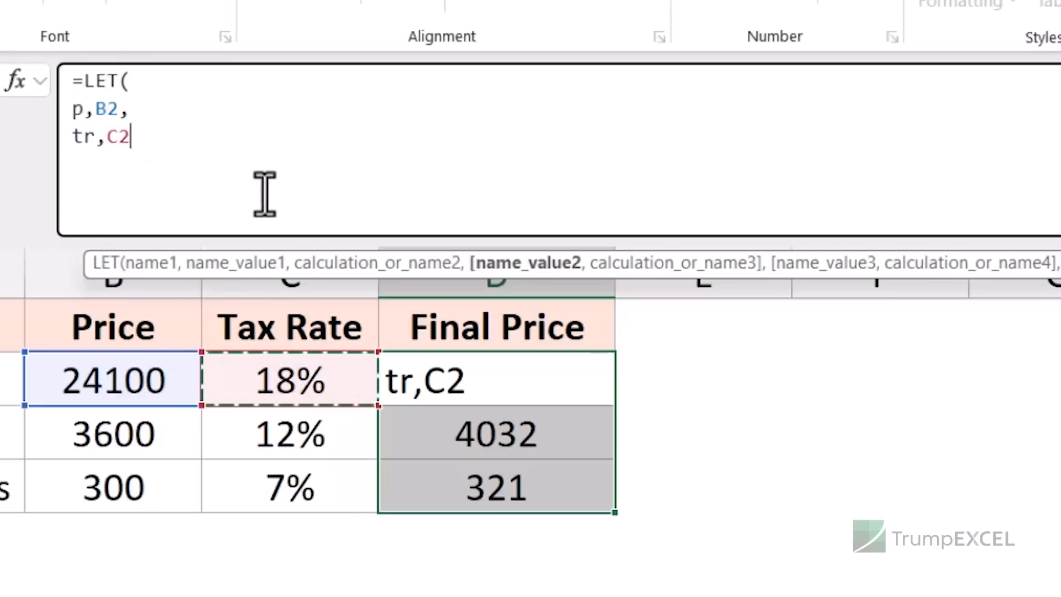
{"action": "type", "text": ","}
{"action": "key", "text": "alt+Return"}
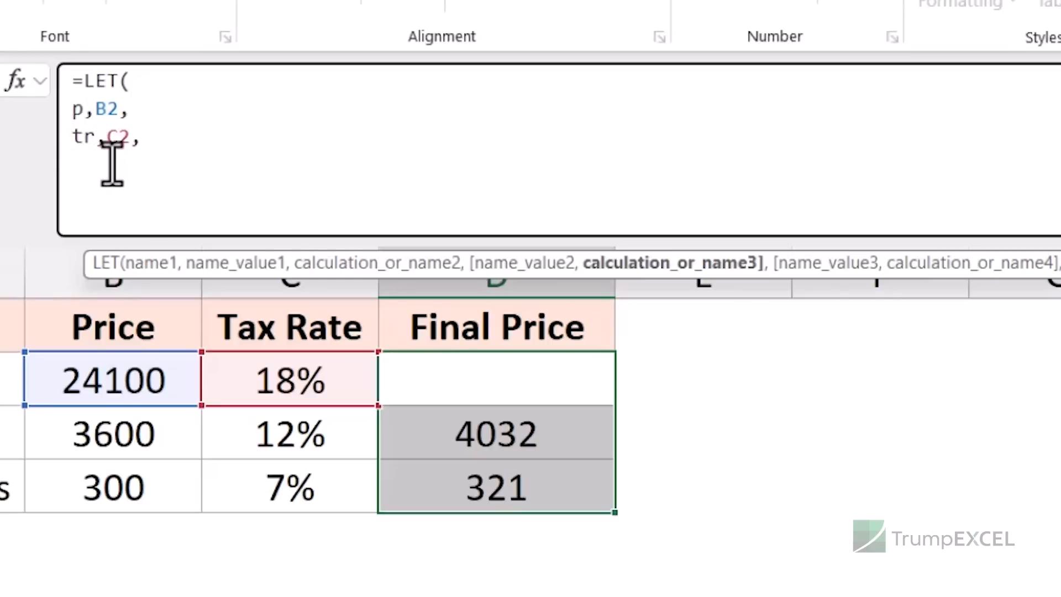
- Finish the LET formula in D2 with the calculation p*(1+tr) and fill it down to D4
{"action": "type", "text": "p*("}
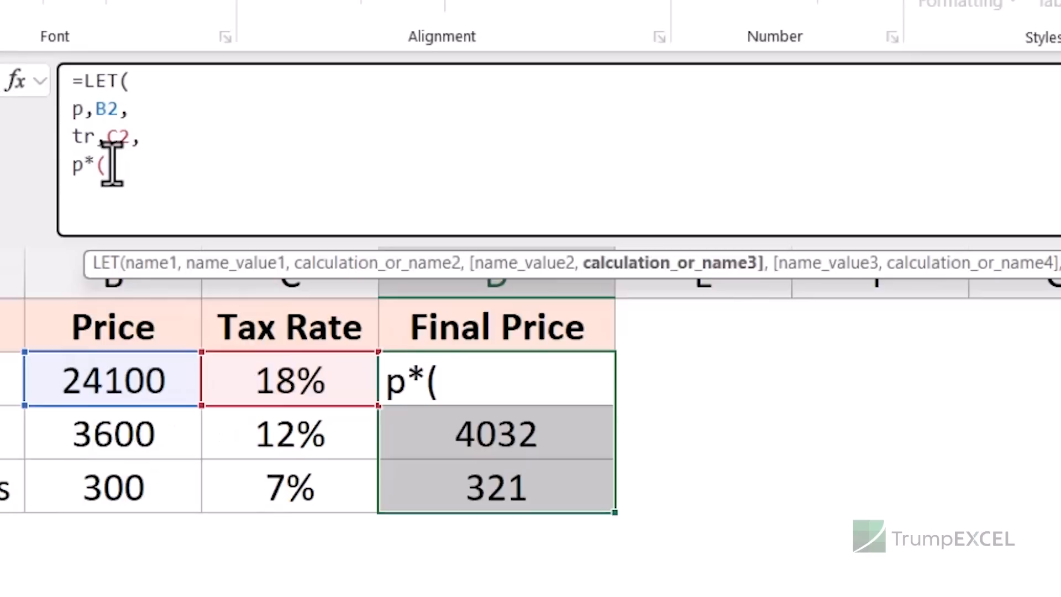
{"action": "type", "text": "1+tr)"}
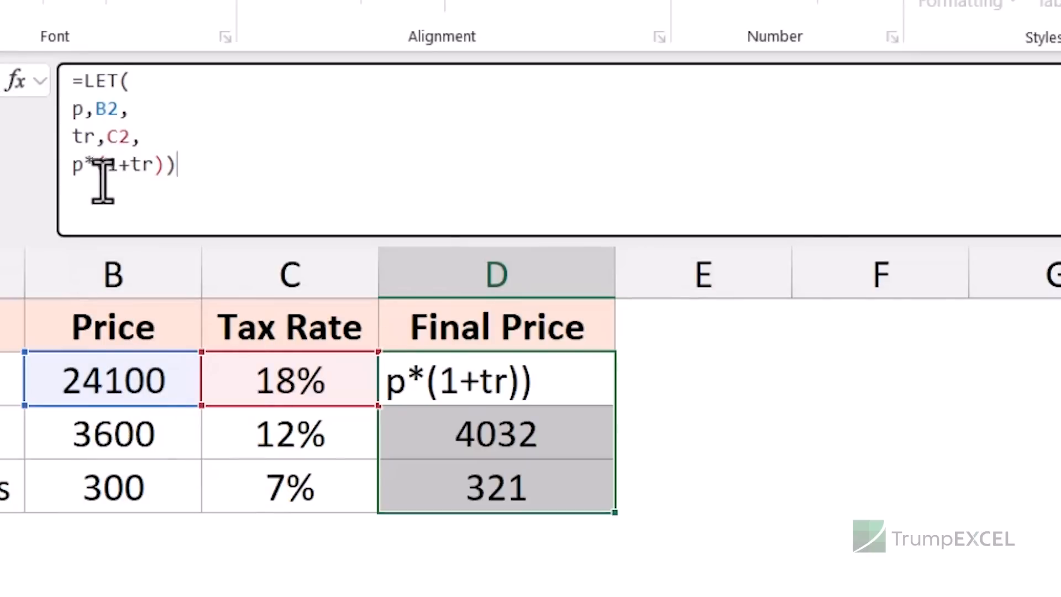
{"action": "left_click_drag", "start_coordinate": [161, 165], "coordinate": [66, 172]}
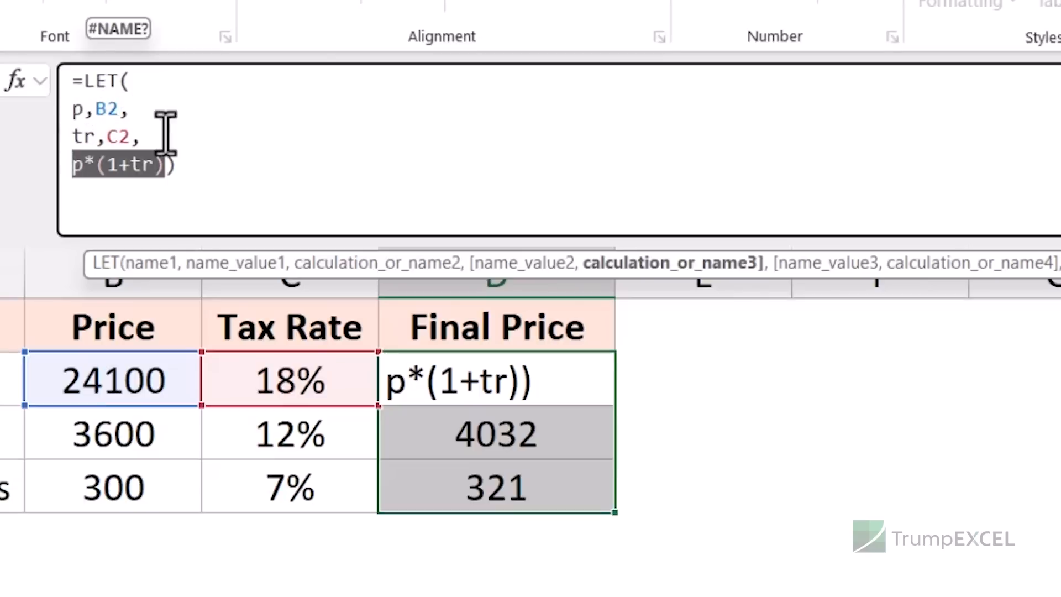
{"action": "left_click", "coordinate": [166, 162]}
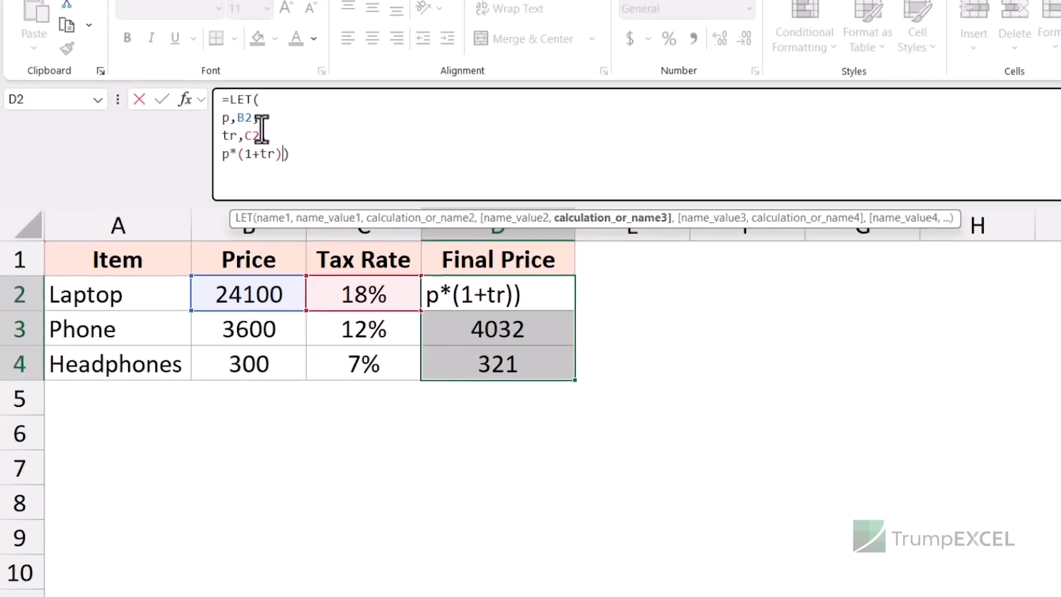
{"action": "key", "text": "Return"}
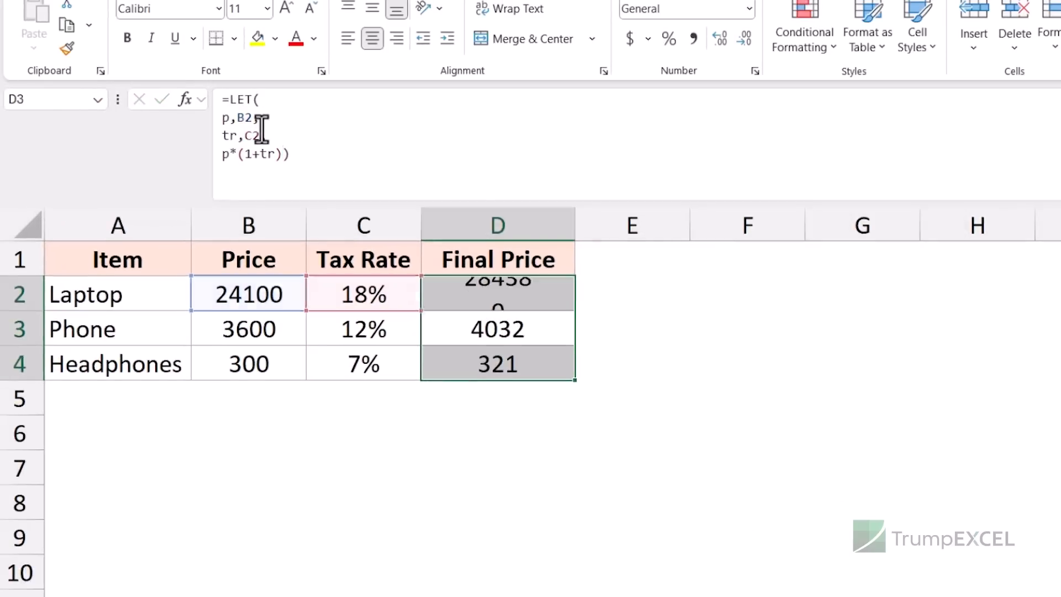
{"action": "left_click_drag", "start_coordinate": [575, 310], "coordinate": [575, 370]}
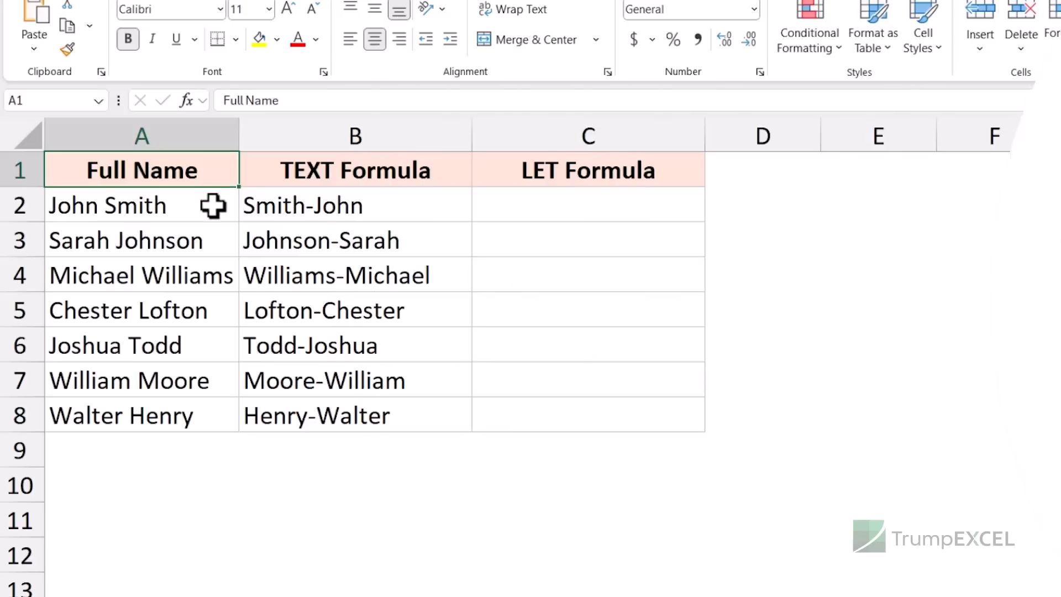
- Enlarge the formula bar and copy the RIGHT and LEFT formula text from B2, without its equals sign
{"action": "left_click_drag", "start_coordinate": [214, 206], "coordinate": [201, 413]}
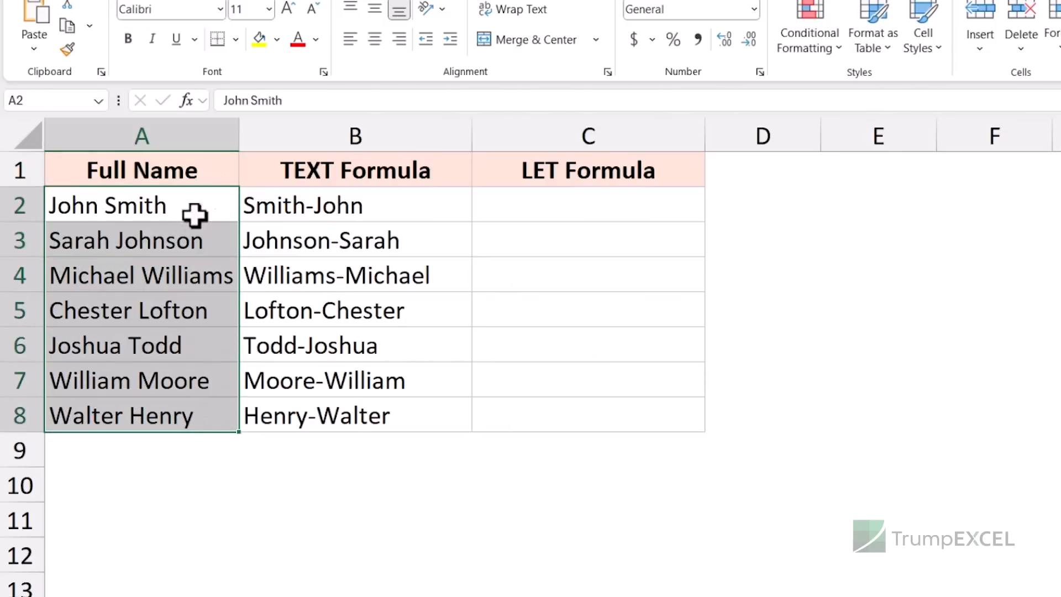
{"action": "left_click", "coordinate": [330, 209]}
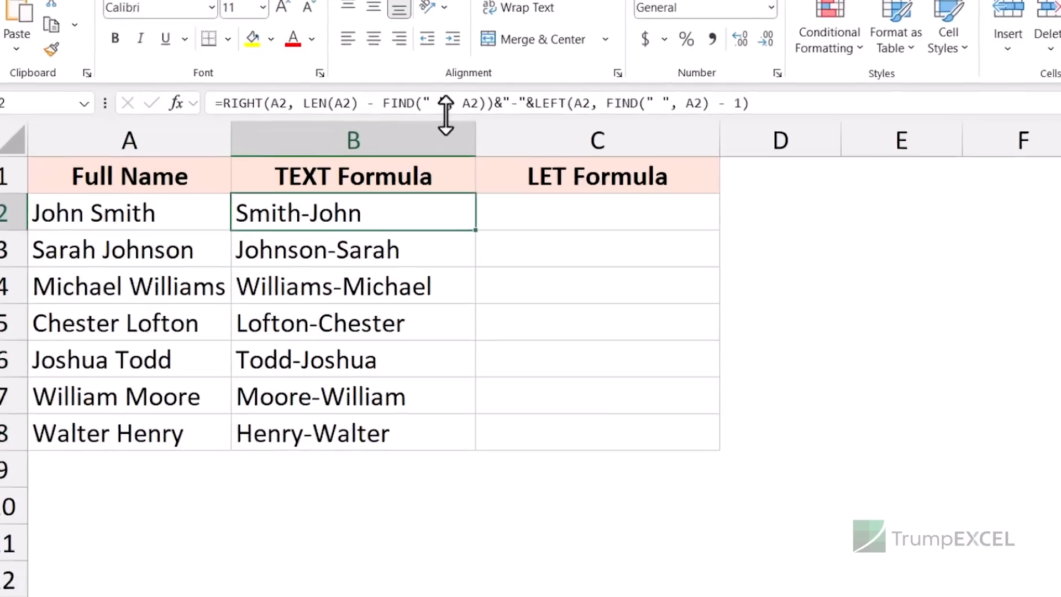
{"action": "left_click_drag", "start_coordinate": [445, 117], "coordinate": [445, 175]}
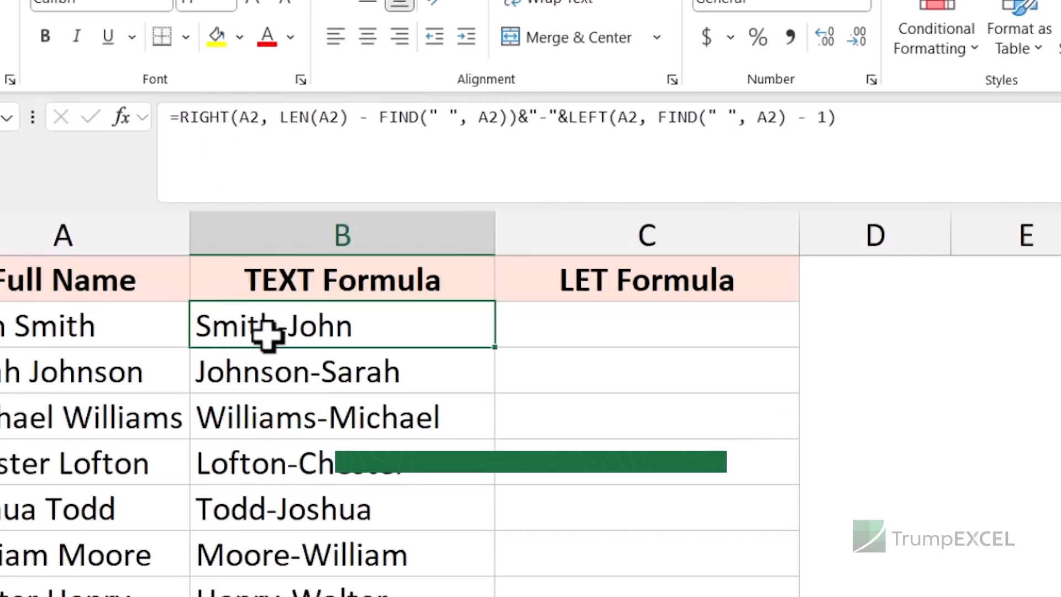
{"action": "left_click_drag", "start_coordinate": [181, 117], "coordinate": [861, 117]}
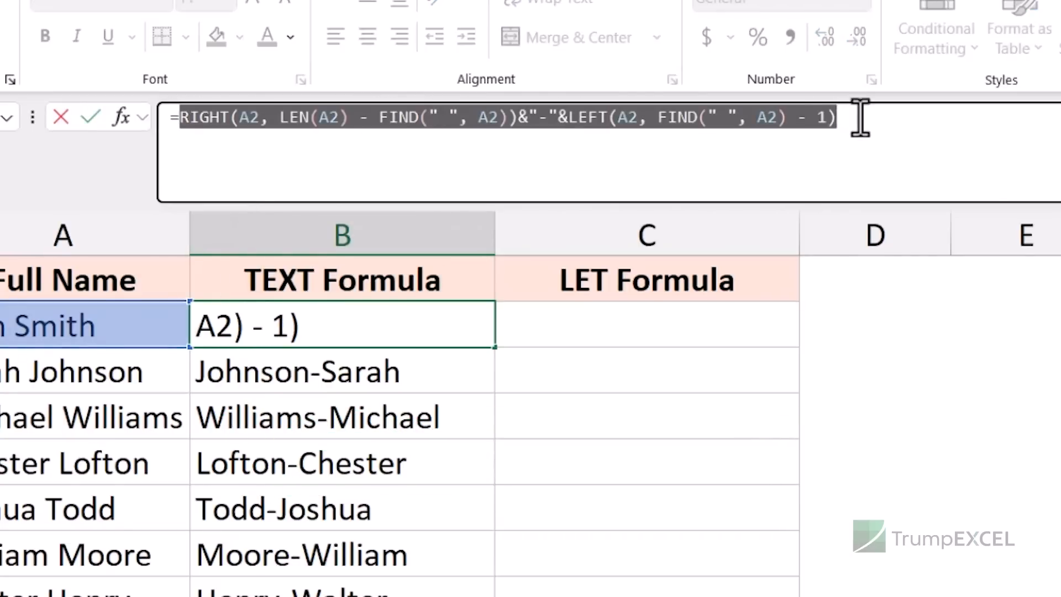
{"action": "key", "text": "Escape"}
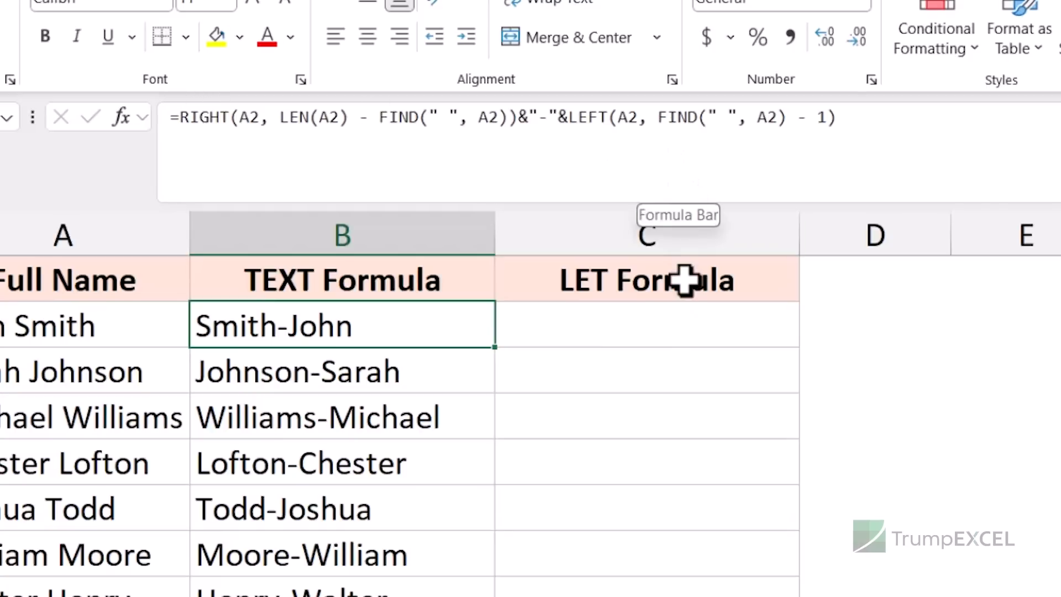
- Start a LET formula in C2 with a line break after the opening bracket, and enlarge the formula bar further
{"action": "left_click", "coordinate": [650, 324]}
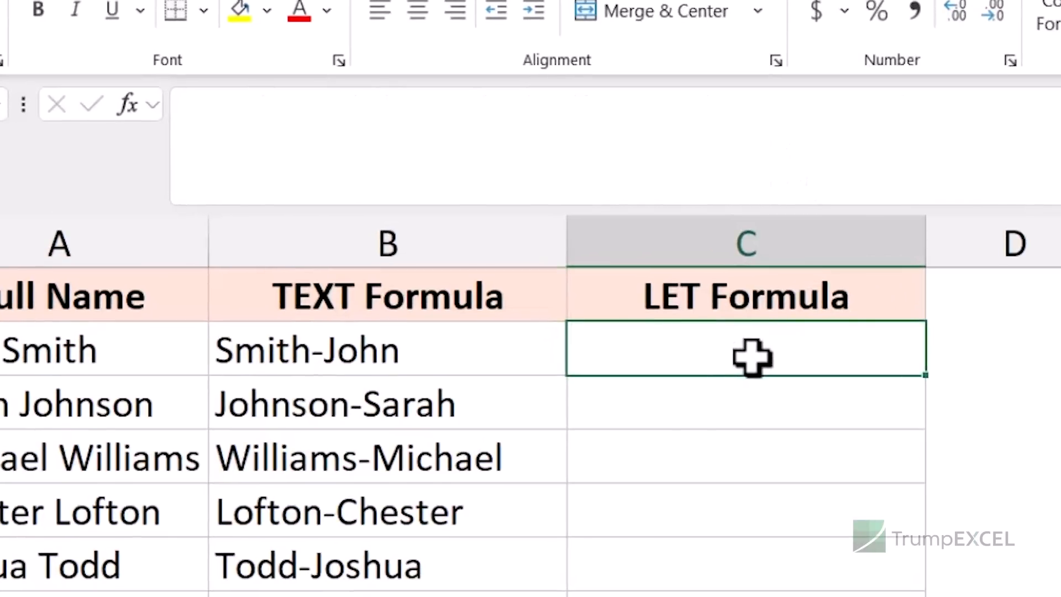
{"action": "type", "text": "=LEt"}
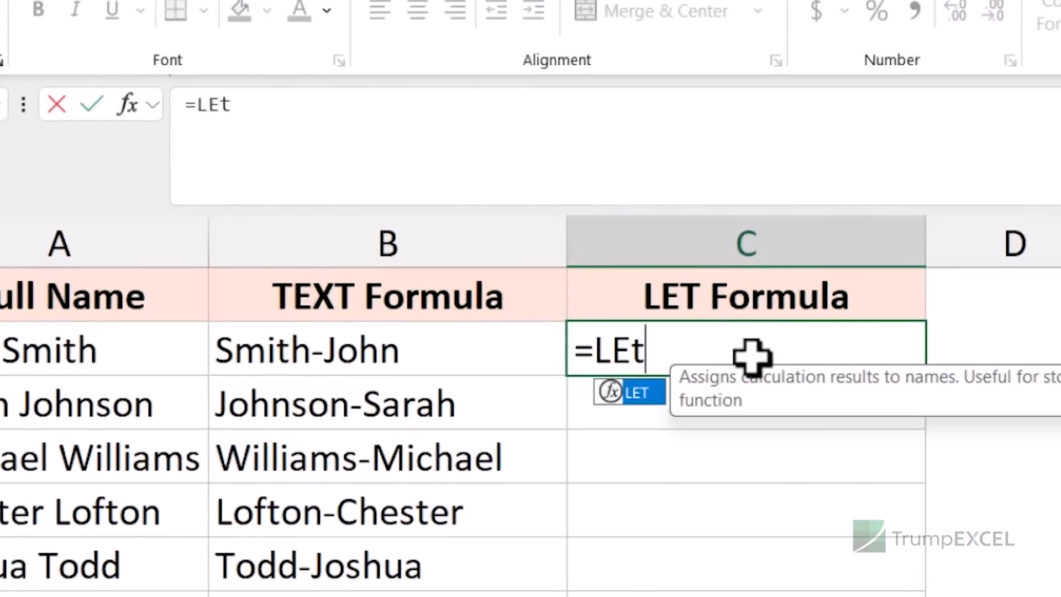
{"action": "left_click", "coordinate": [403, 132]}
{"action": "type", "text": "("}
{"action": "key", "text": "alt+Return"}
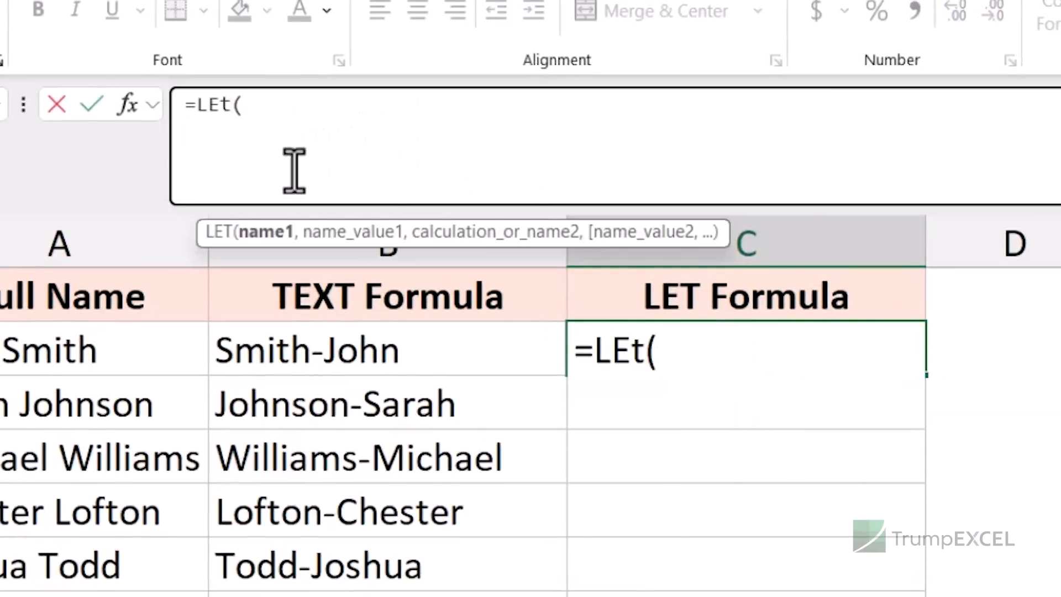
{"action": "left_click_drag", "start_coordinate": [308, 205], "coordinate": [306, 253]}
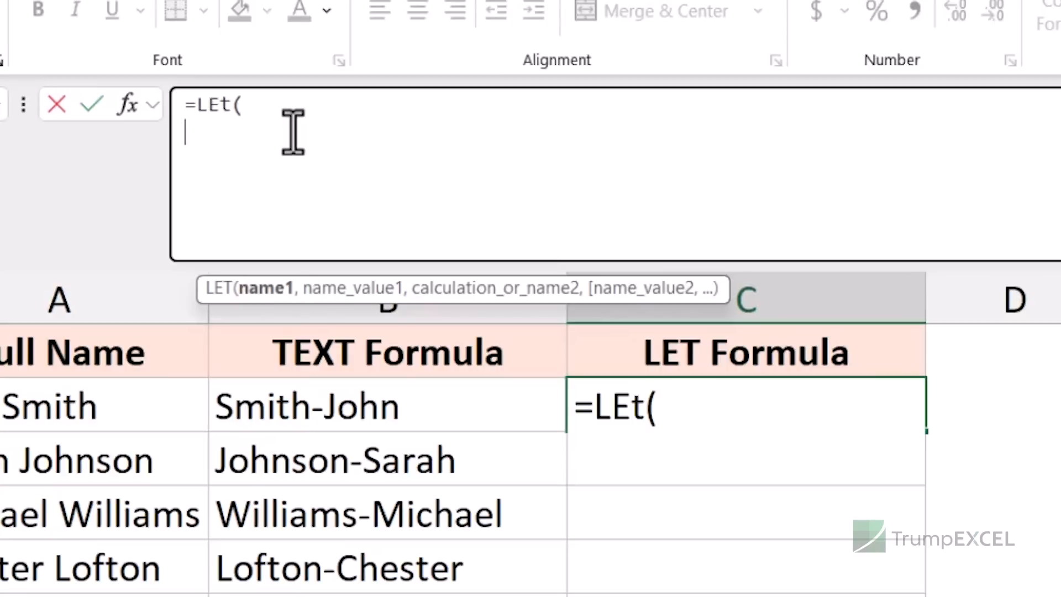
- Define the name firstname in the C2 formula, reducing the pasted text to LEFT(A2, FIND(" ", A2) - 1) as its value
{"action": "type", "text": "fn"}
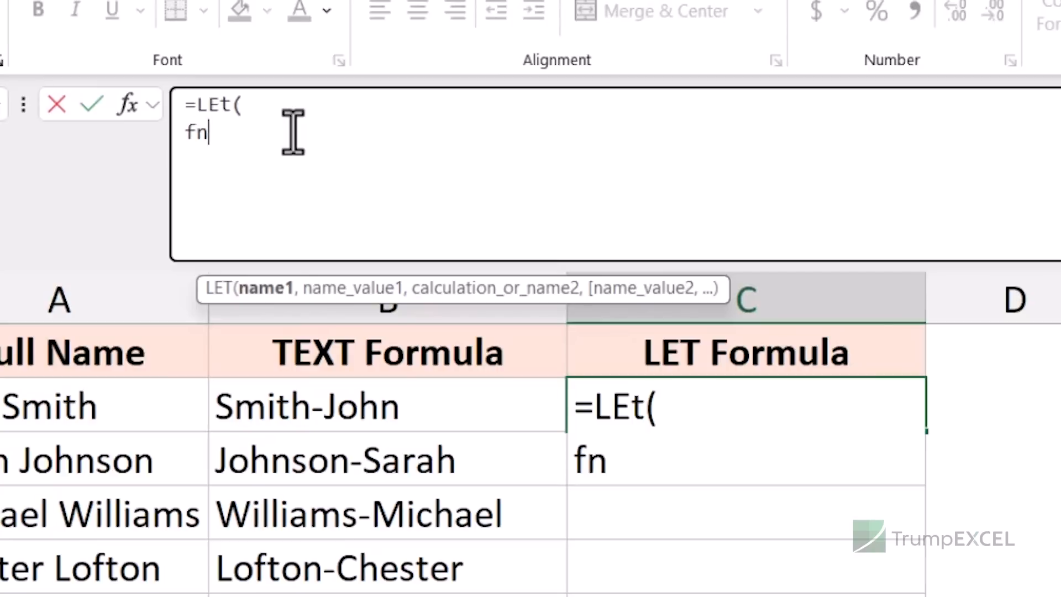
{"action": "key", "text": "BackSpace"}
{"action": "type", "text": "irst"}
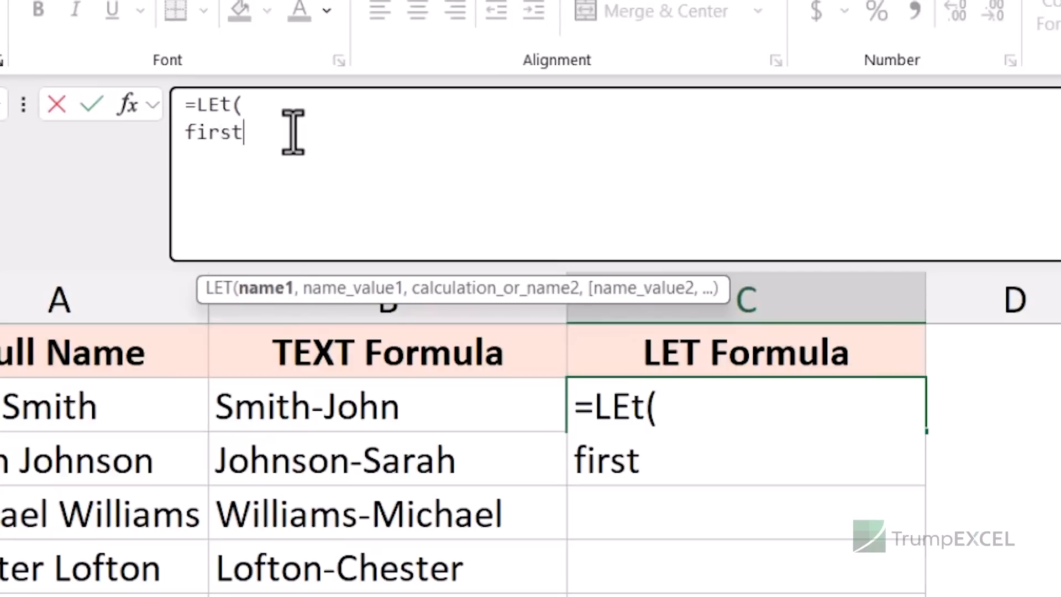
{"action": "type", "text": "name"}
{"action": "type", "text": ","}
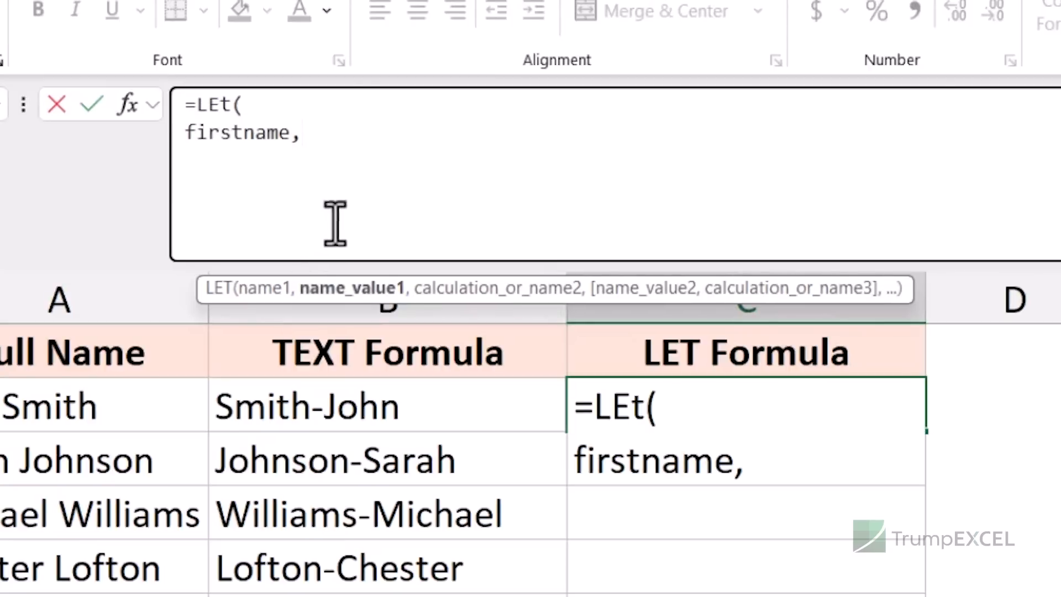
{"action": "key", "text": "ctrl+v"}
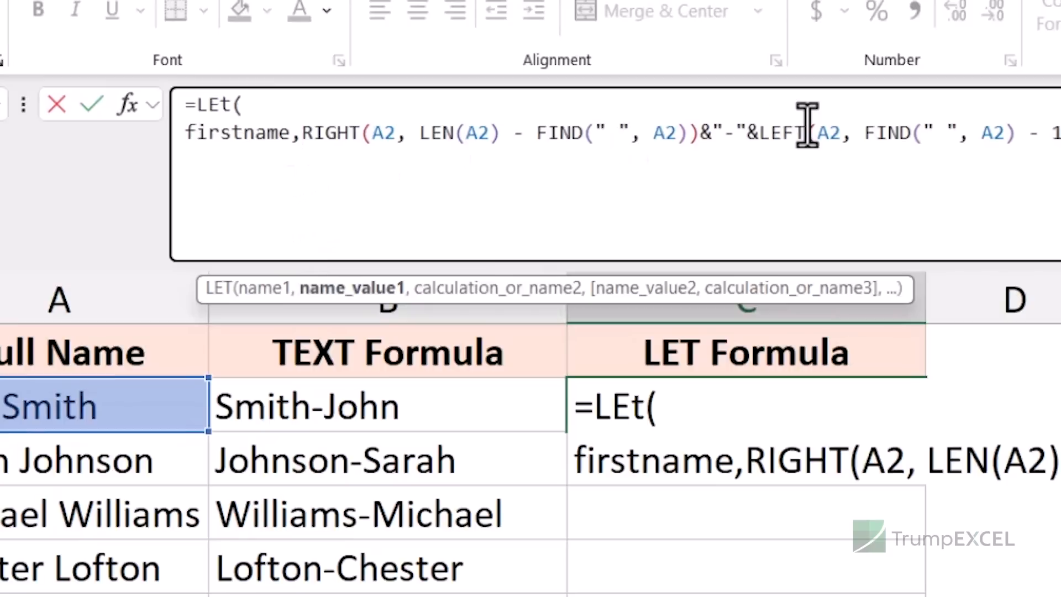
{"action": "left_click_drag", "start_coordinate": [758, 133], "coordinate": [301, 132]}
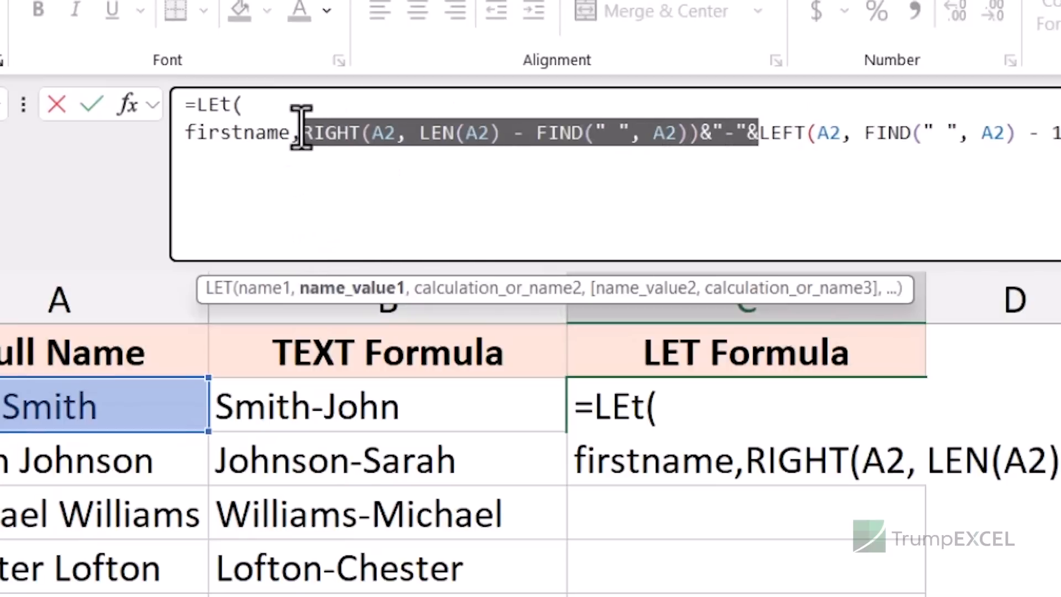
{"action": "key", "text": "Delete"}
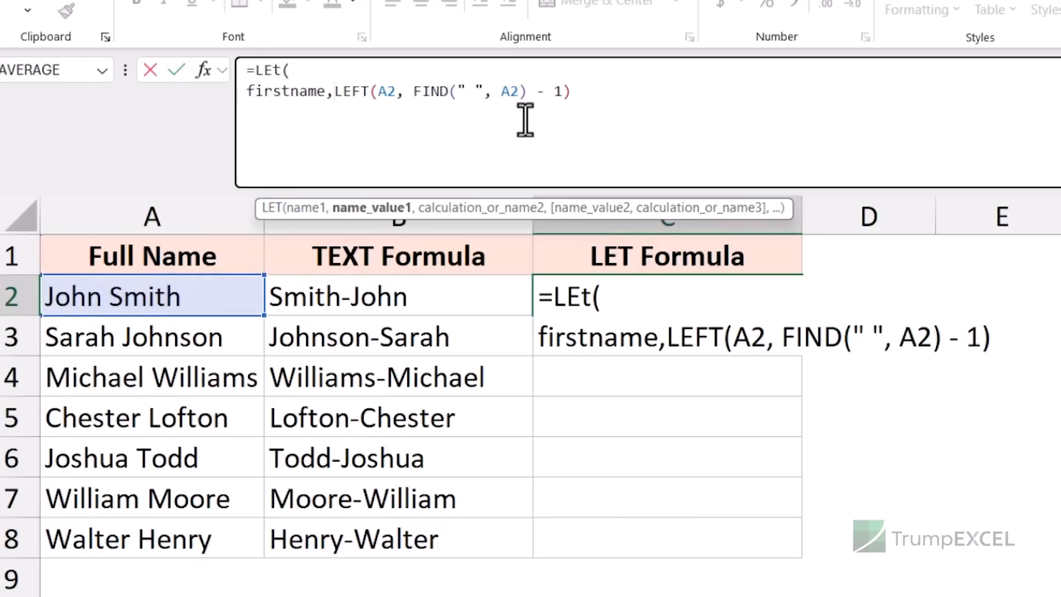
{"action": "left_click", "coordinate": [590, 91]}
{"action": "left_click_drag", "start_coordinate": [336, 92], "coordinate": [574, 90]}
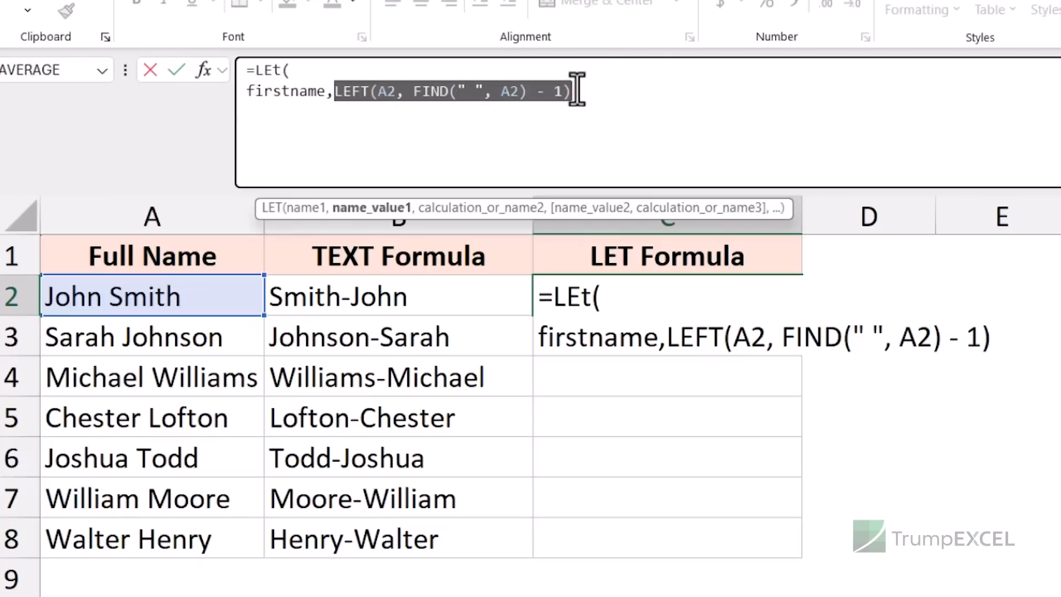
- Add a new line defining the name lastname in the C2 formula, with RIGHT(A2, LEN(A2) - FIND(" ", A2)) as its value
{"action": "left_click", "coordinate": [572, 89]}
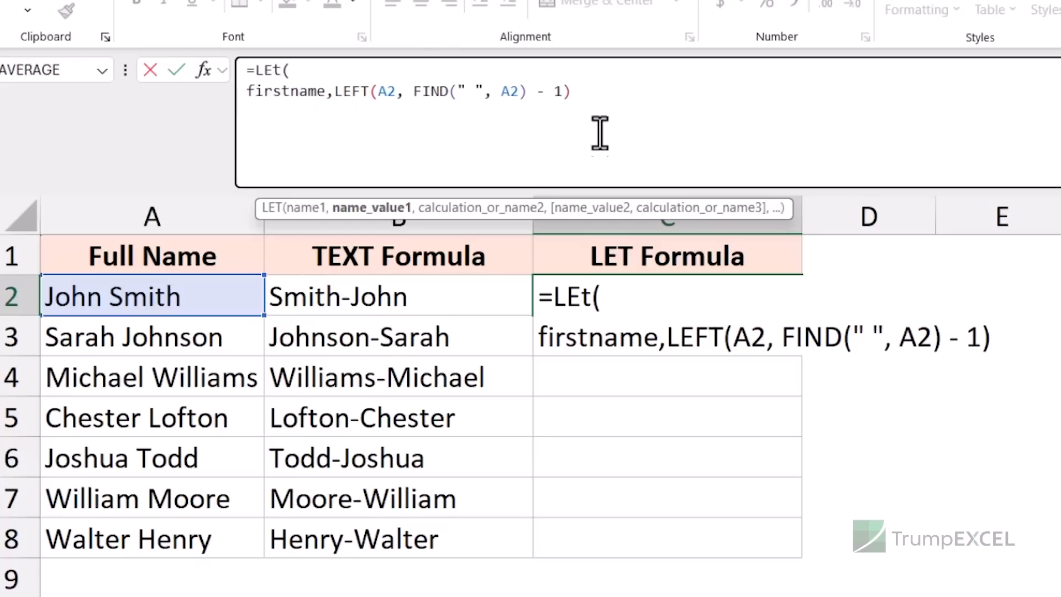
{"action": "type", "text": ", "}
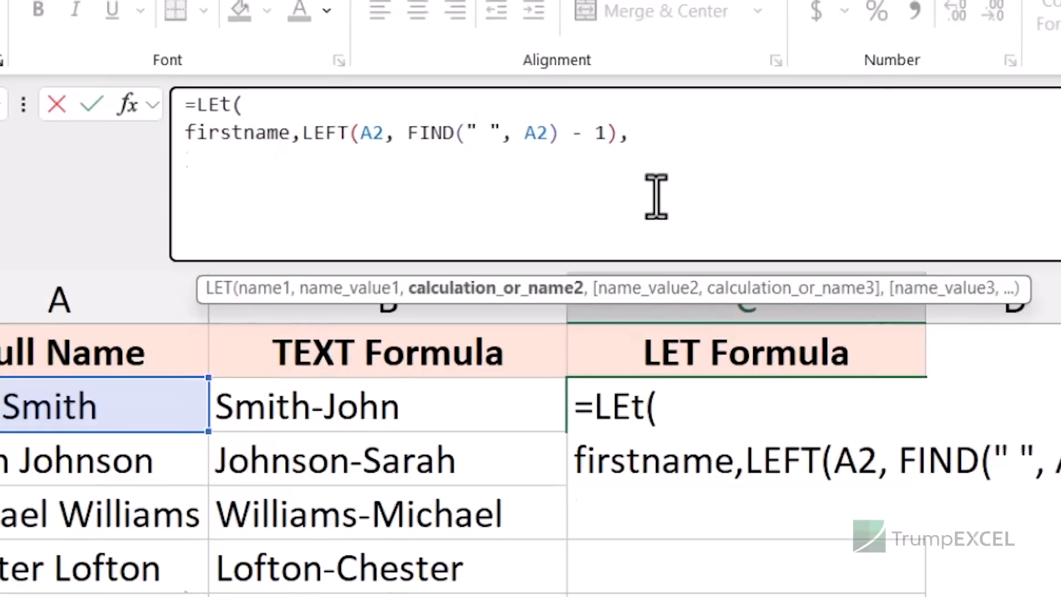
{"action": "type", "text": "lastname"}
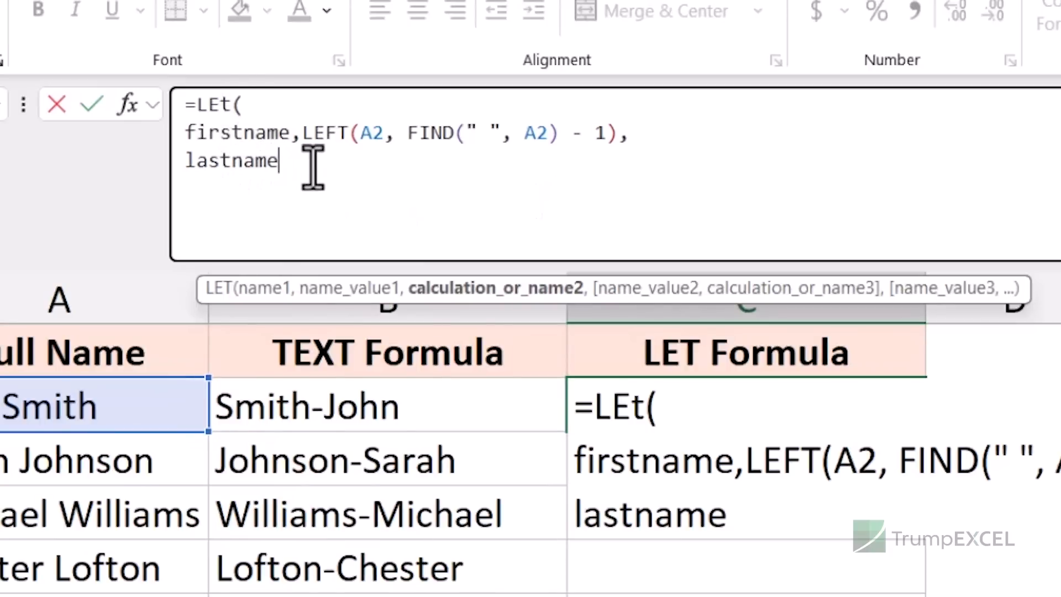
{"action": "type", "text": ","}
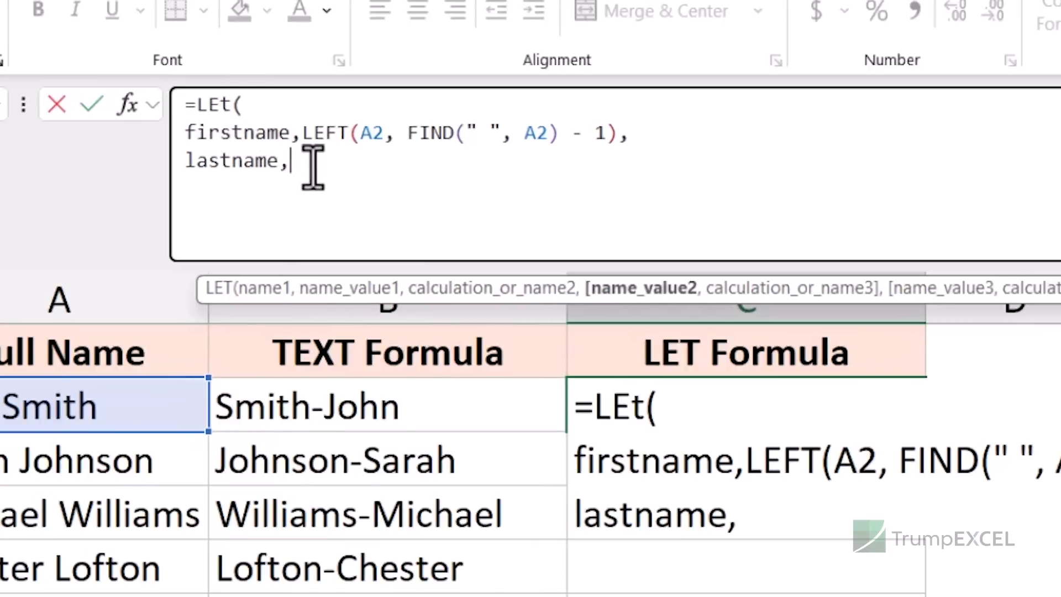
{"action": "type", "text": "RIGHT(A2, LEN(A2) - FIND(\" \", A2))&\"-\"&LEFT(A2, FIND(\" \", A2) - 1)"}
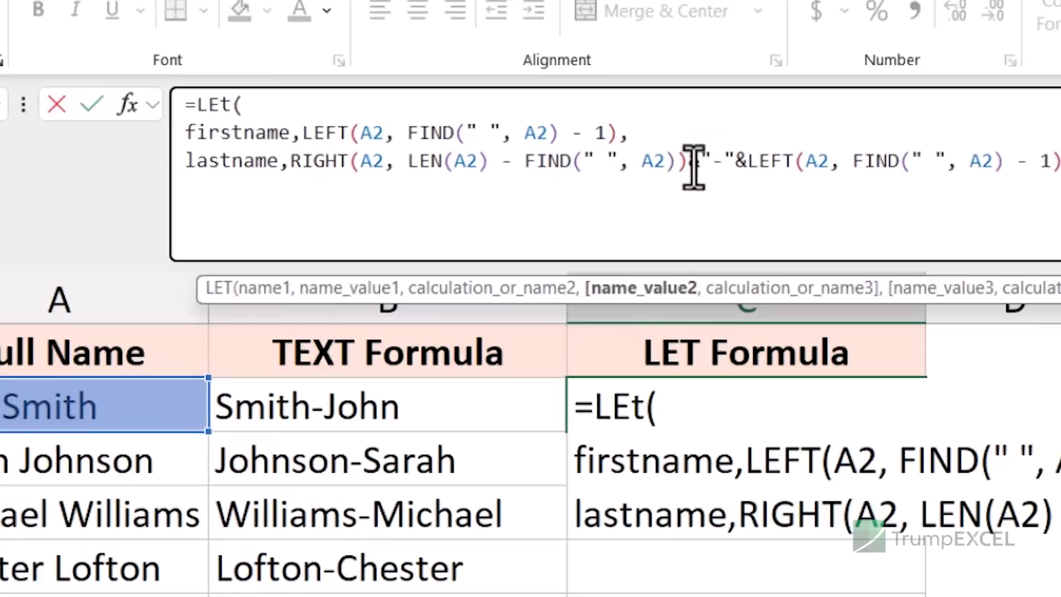
{"action": "left_click_drag", "start_coordinate": [691, 165], "coordinate": [1058, 166]}
{"action": "key", "text": "Delete"}
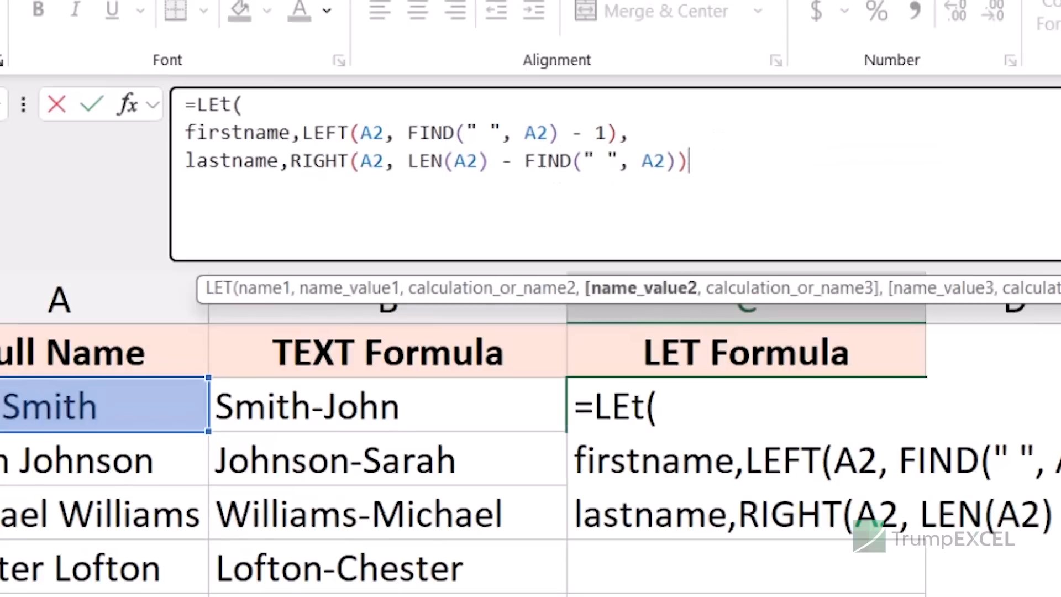
{"action": "type", "text": ","}
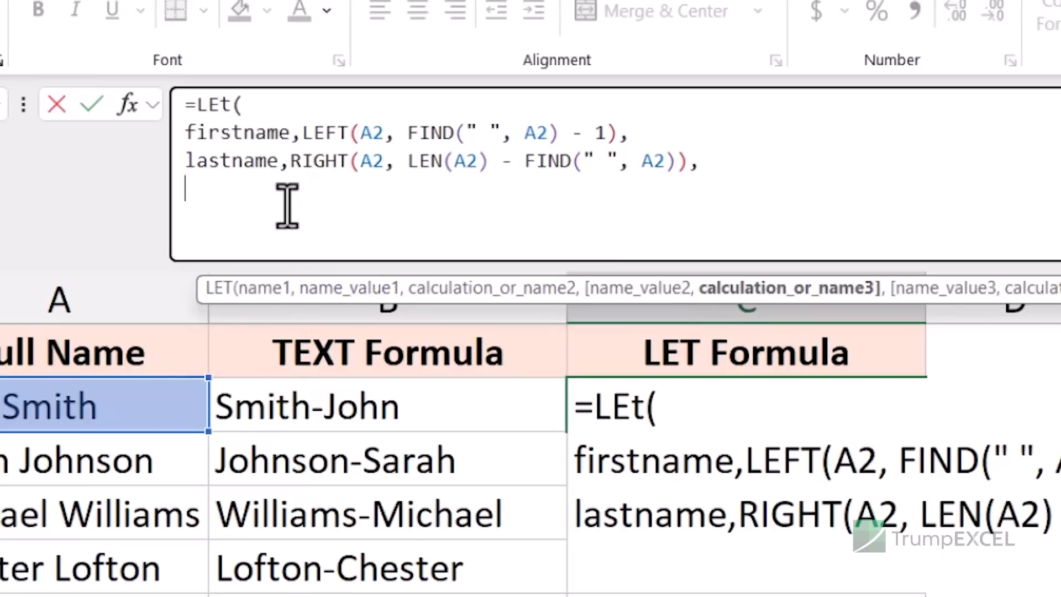
- Finish the C2 LET formula with the calculation lastname&"-"&firstname and fill it down to C8
{"action": "type", "text": "las"}
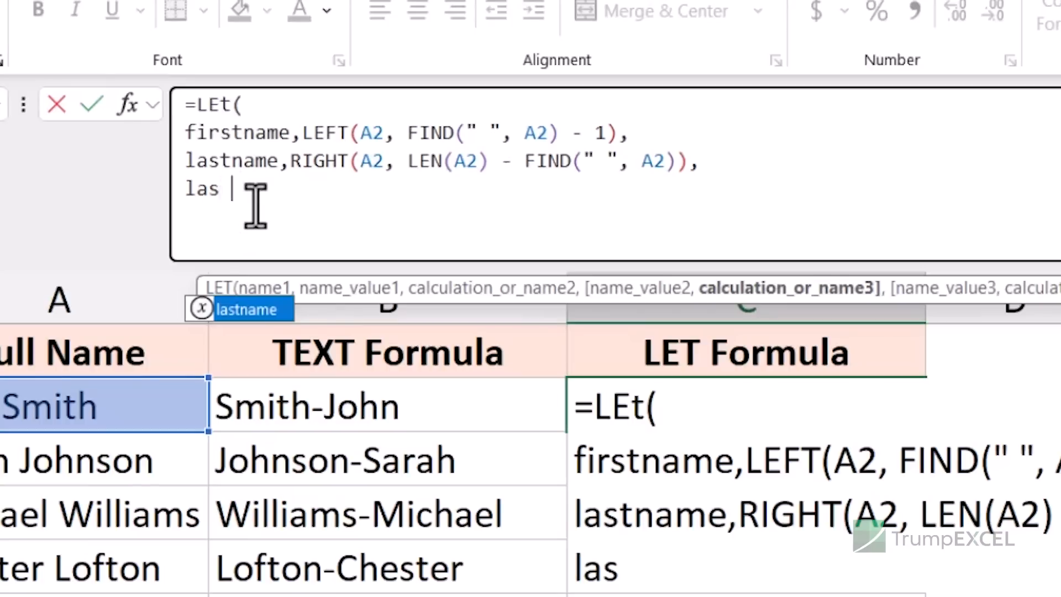
{"action": "type", "text": "tname"}
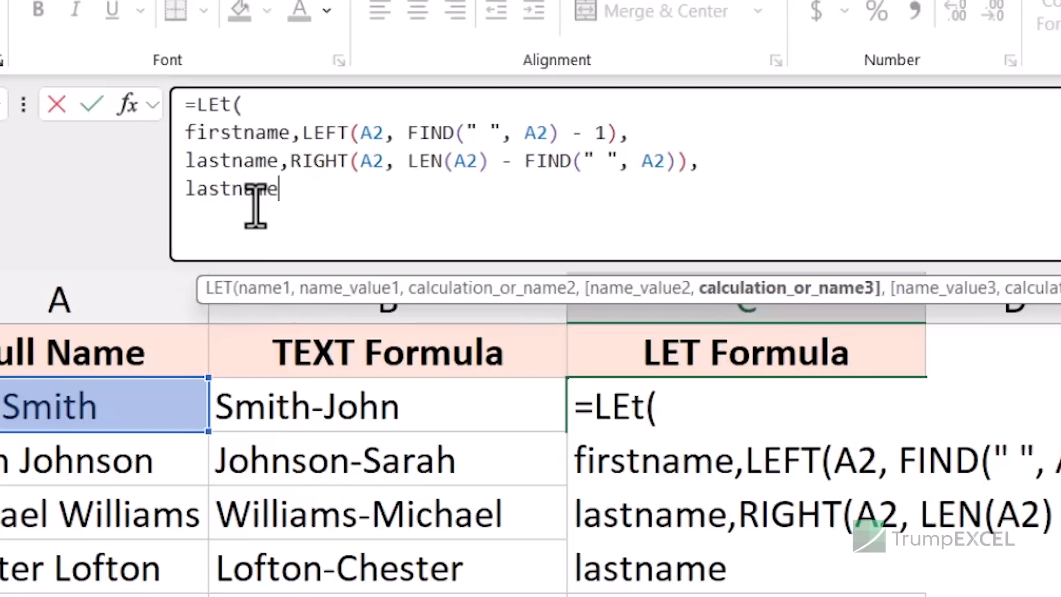
{"action": "type", "text": "&\"-\""}
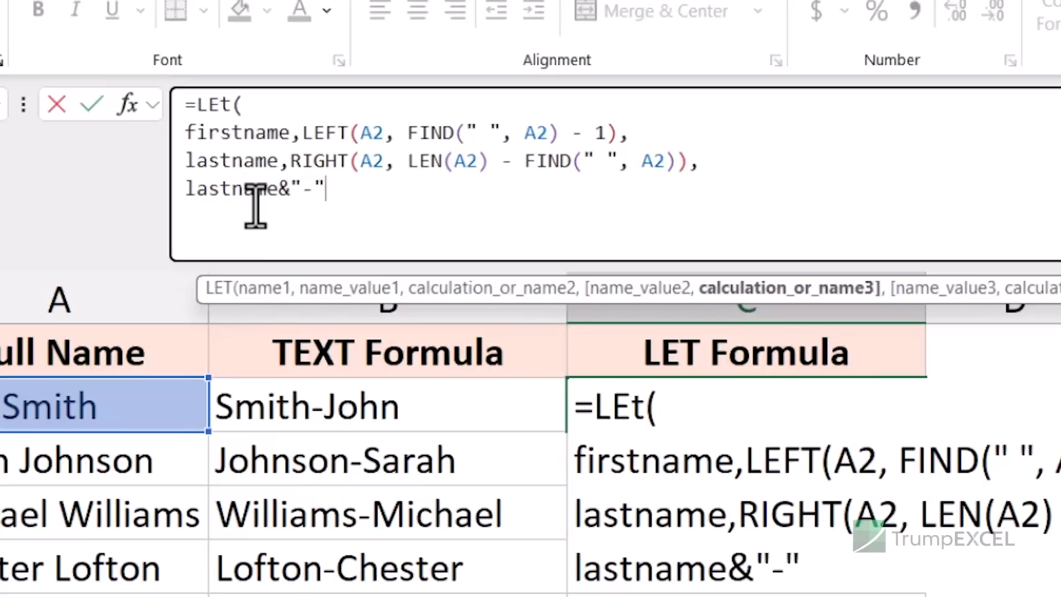
{"action": "type", "text": "&fir"}
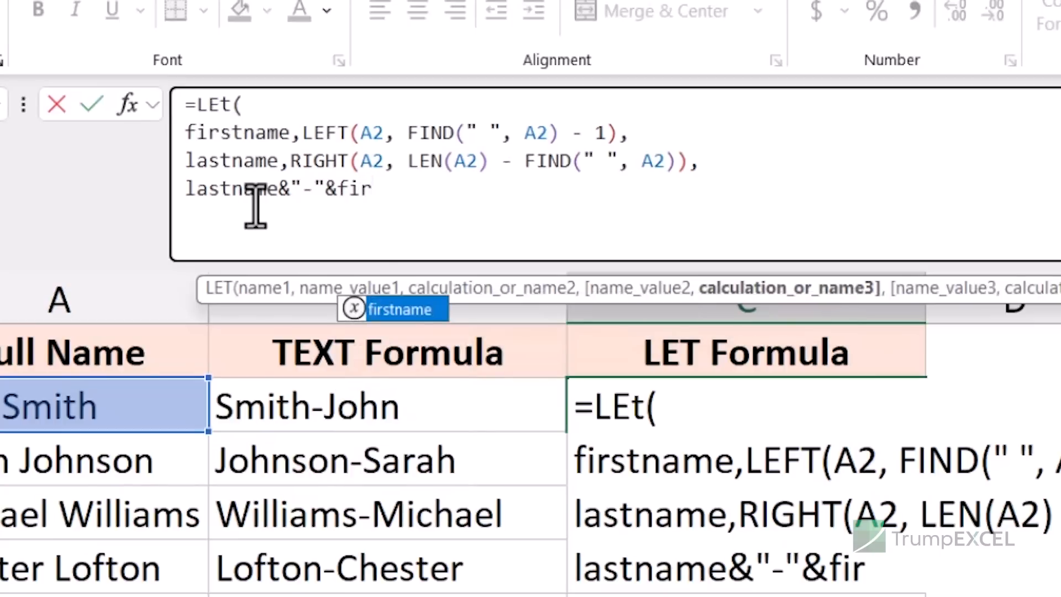
{"action": "double_click", "coordinate": [395, 309]}
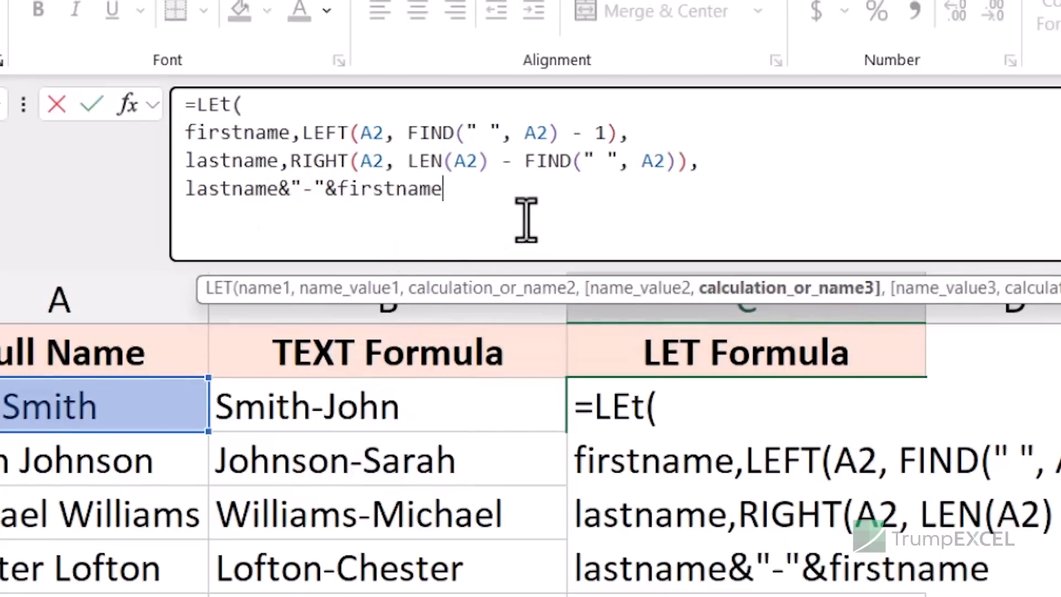
{"action": "type", "text": ")"}
{"action": "key", "text": "ctrl+Return"}
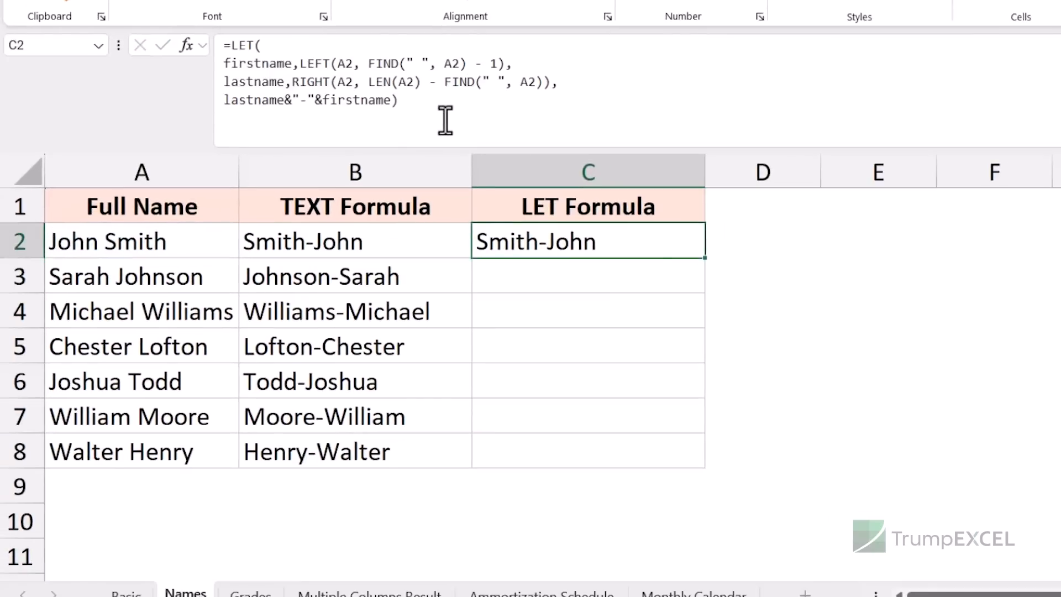
{"action": "left_click_drag", "start_coordinate": [704, 258], "coordinate": [687, 455]}
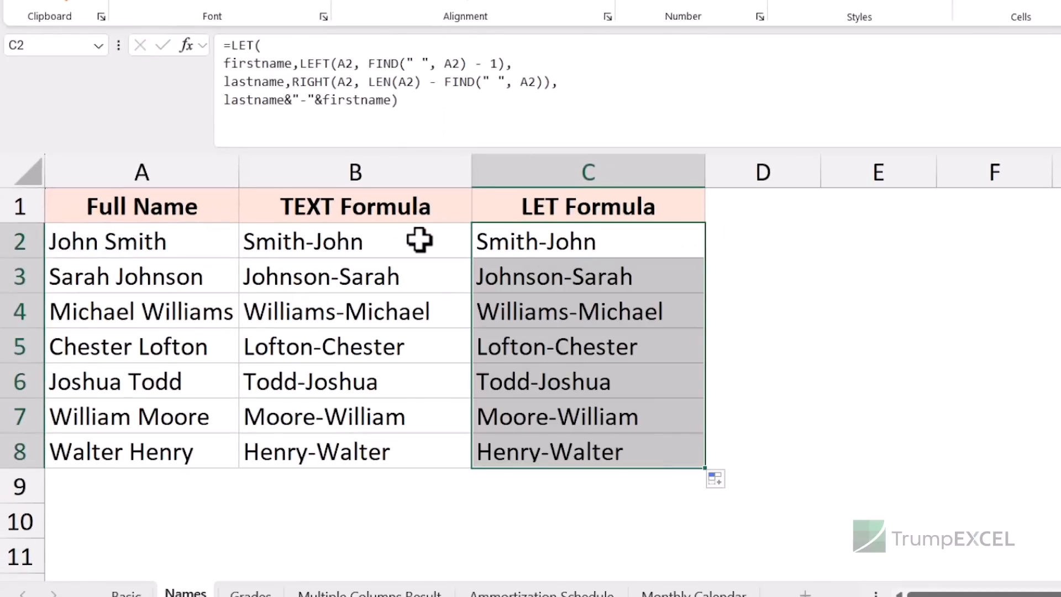
- Compare the text formula in B2 with the LET formula in C2, examining its firstname definition and final calculation
{"action": "left_click", "coordinate": [422, 230]}
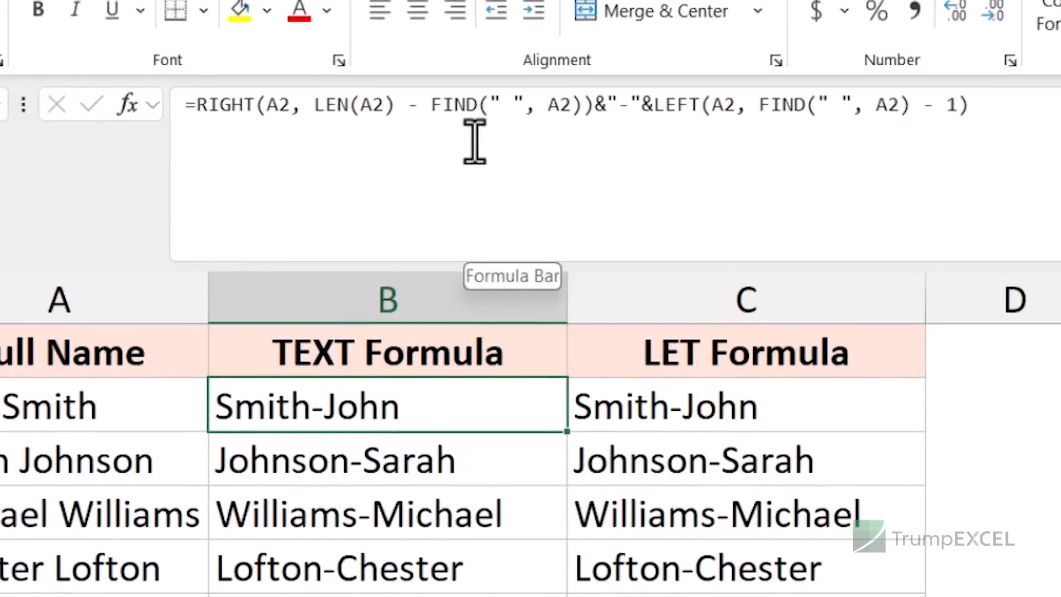
{"action": "left_click", "coordinate": [697, 407]}
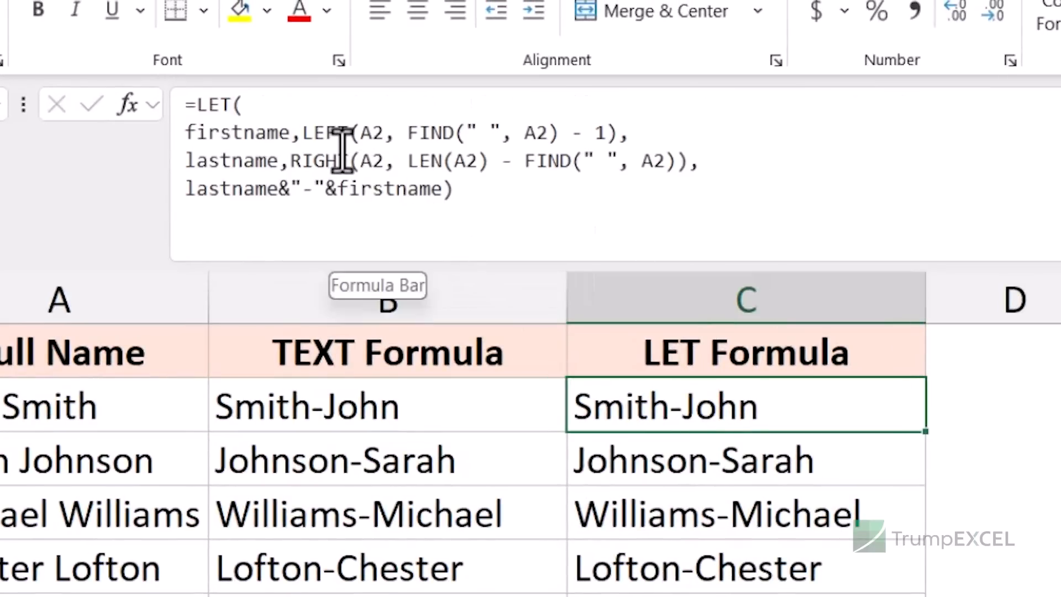
{"action": "left_click_drag", "start_coordinate": [185, 133], "coordinate": [291, 131]}
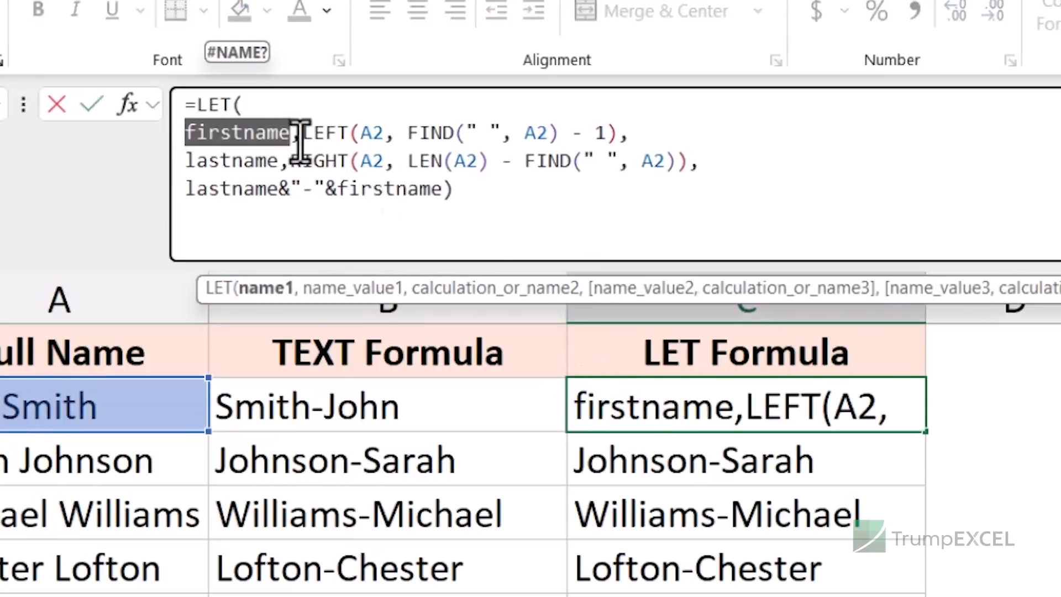
{"action": "left_click_drag", "start_coordinate": [303, 133], "coordinate": [619, 133]}
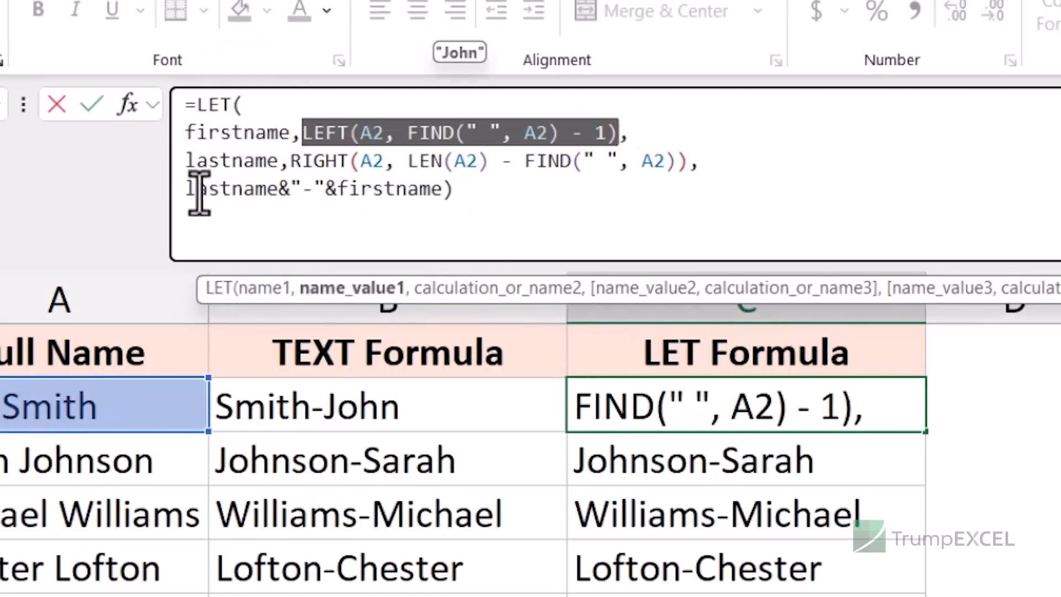
{"action": "left_click_drag", "start_coordinate": [185, 189], "coordinate": [442, 189]}
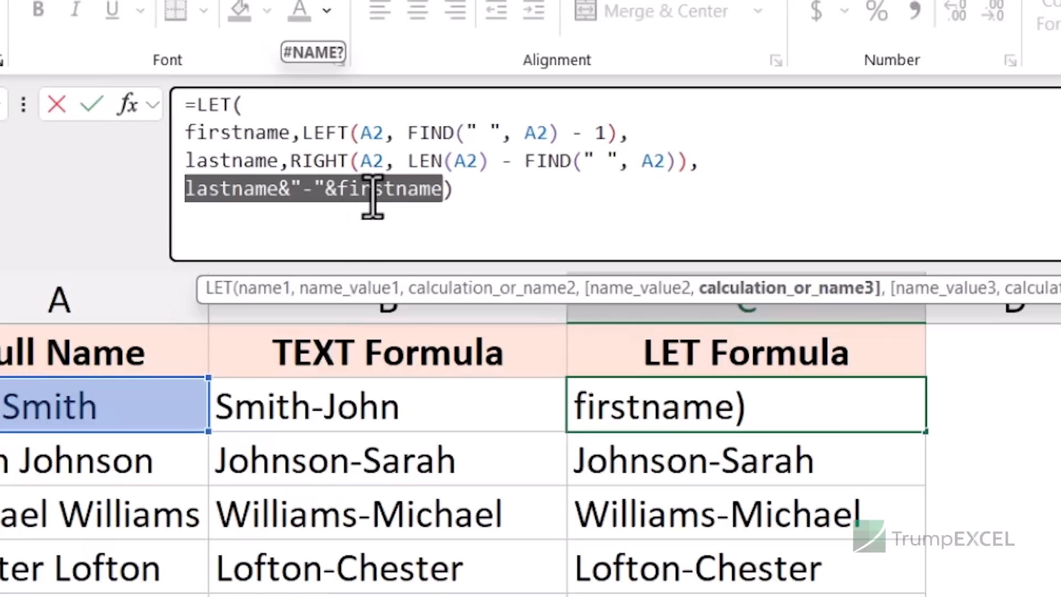
{"action": "left_click", "coordinate": [471, 194]}
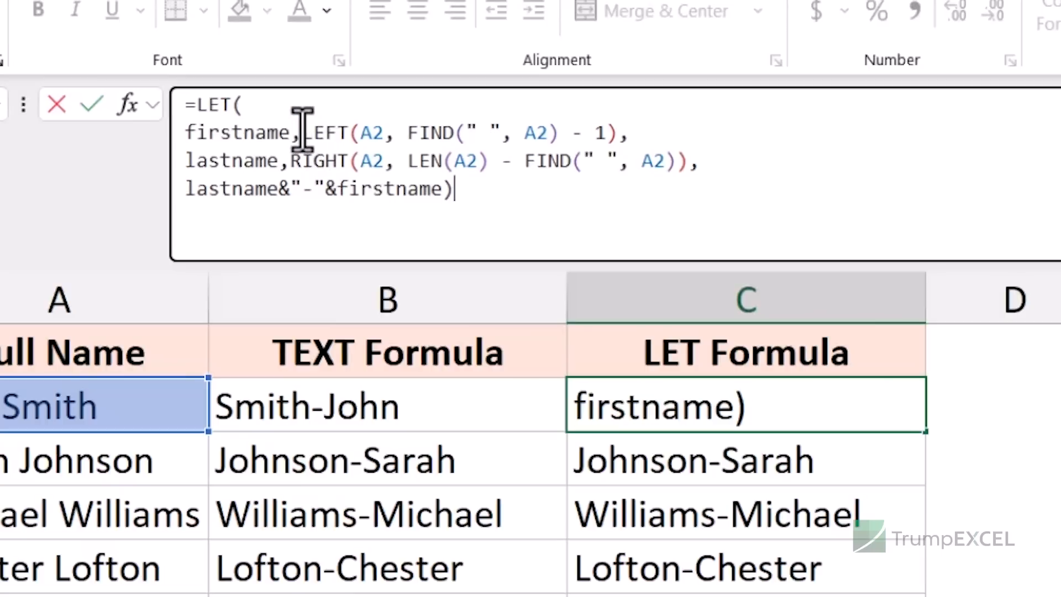
{"action": "left_click_drag", "start_coordinate": [303, 133], "coordinate": [616, 132]}
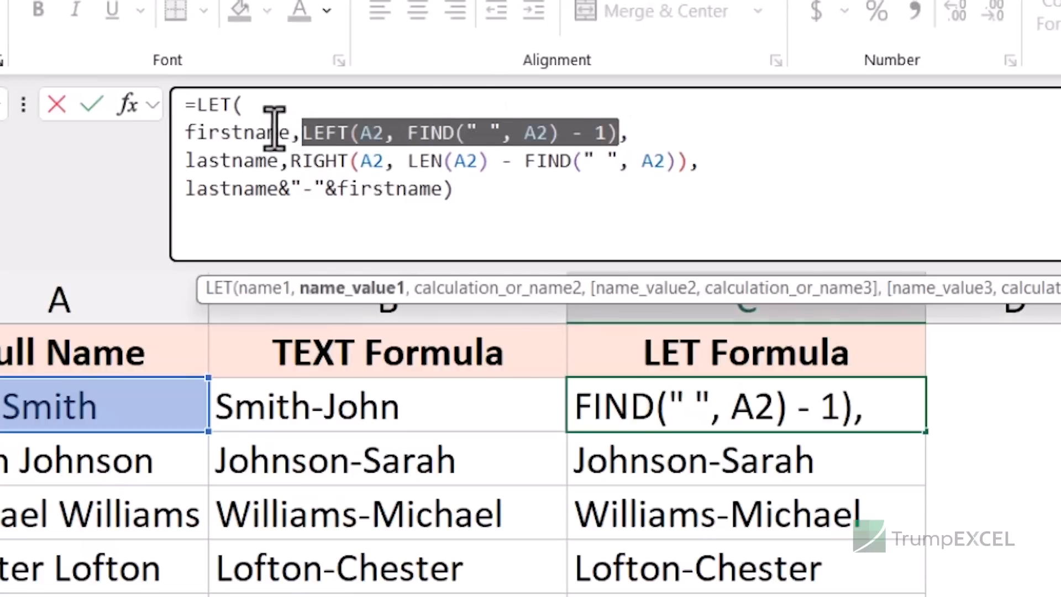
{"action": "left_click", "coordinate": [483, 191]}
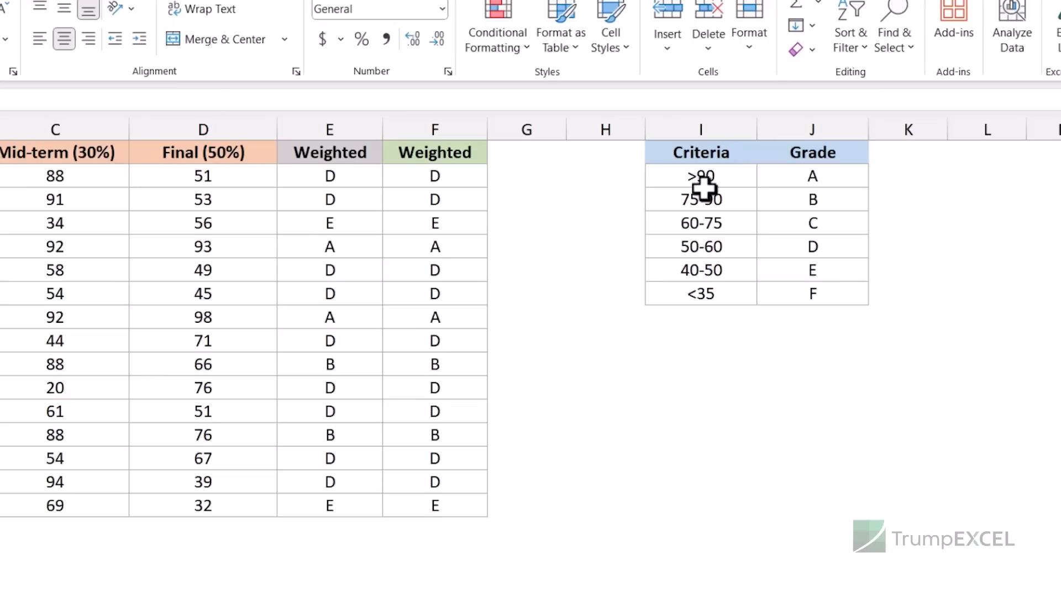
- On the Grades sheet, enlarge the formula bar to view the full nested IF formula in E2 and the LET formula in F2
{"action": "left_click", "coordinate": [801, 173]}
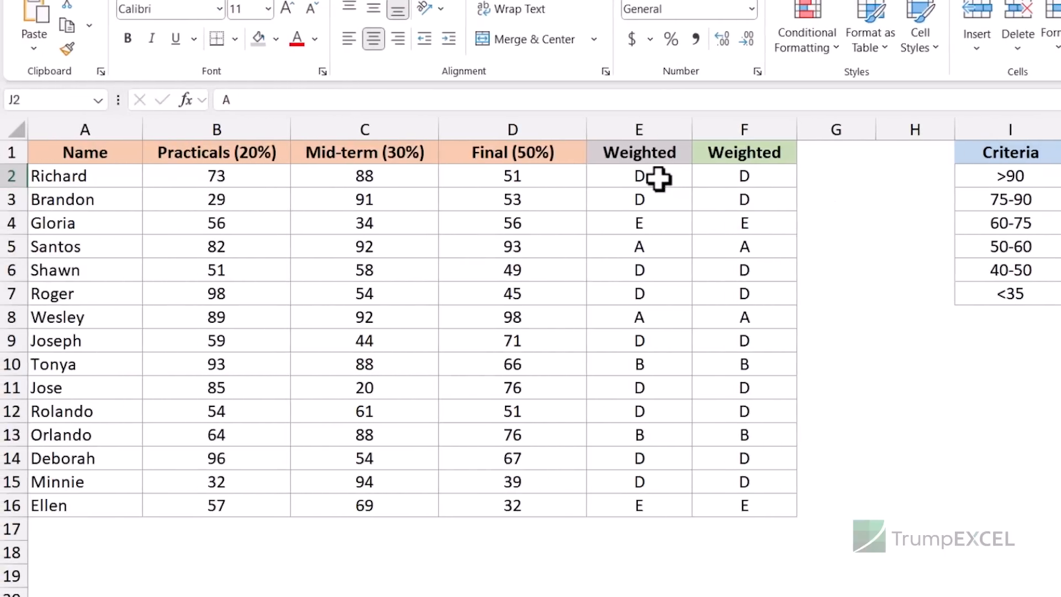
{"action": "left_click", "coordinate": [657, 178]}
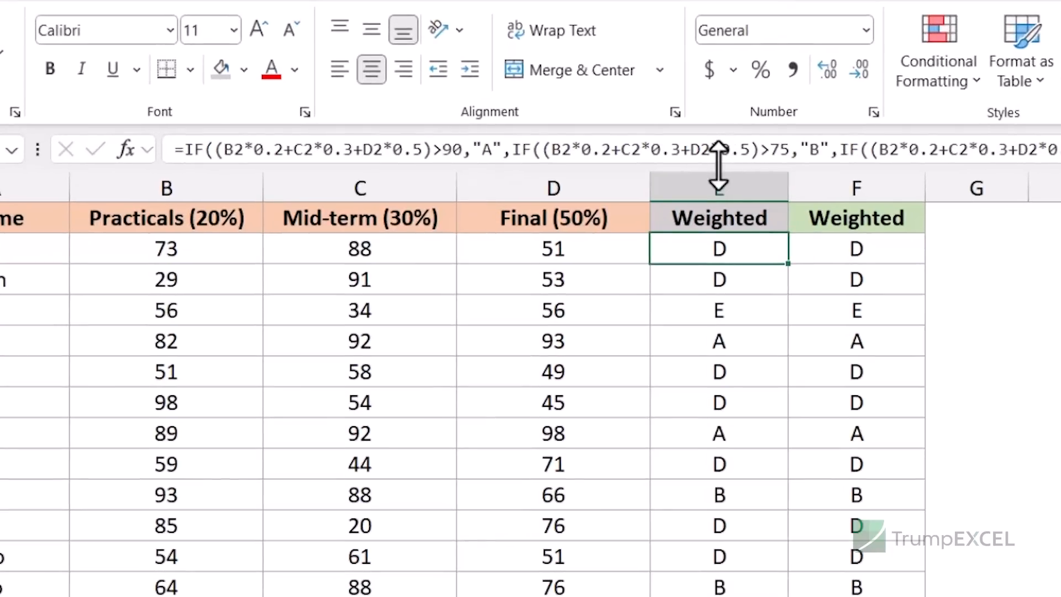
{"action": "left_click_drag", "start_coordinate": [718, 165], "coordinate": [715, 267]}
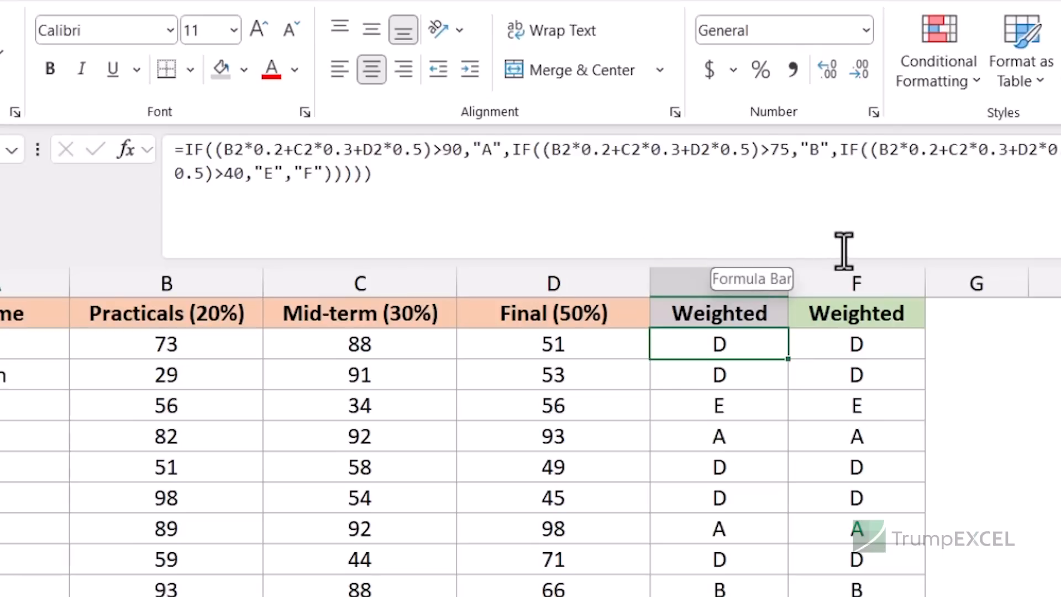
{"action": "left_click", "coordinate": [843, 344]}
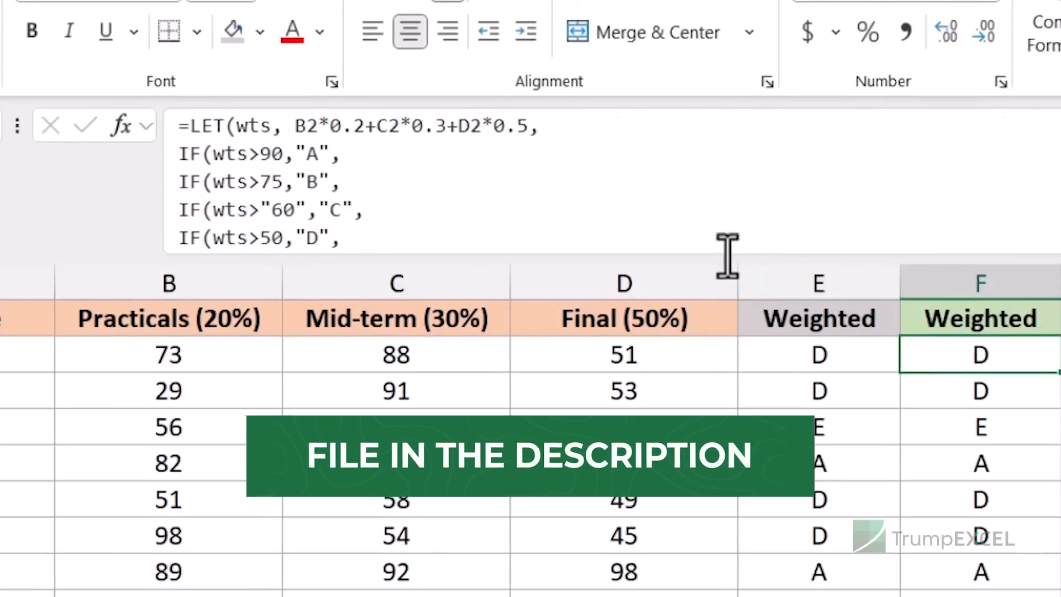
{"action": "left_click_drag", "start_coordinate": [724, 257], "coordinate": [730, 339]}
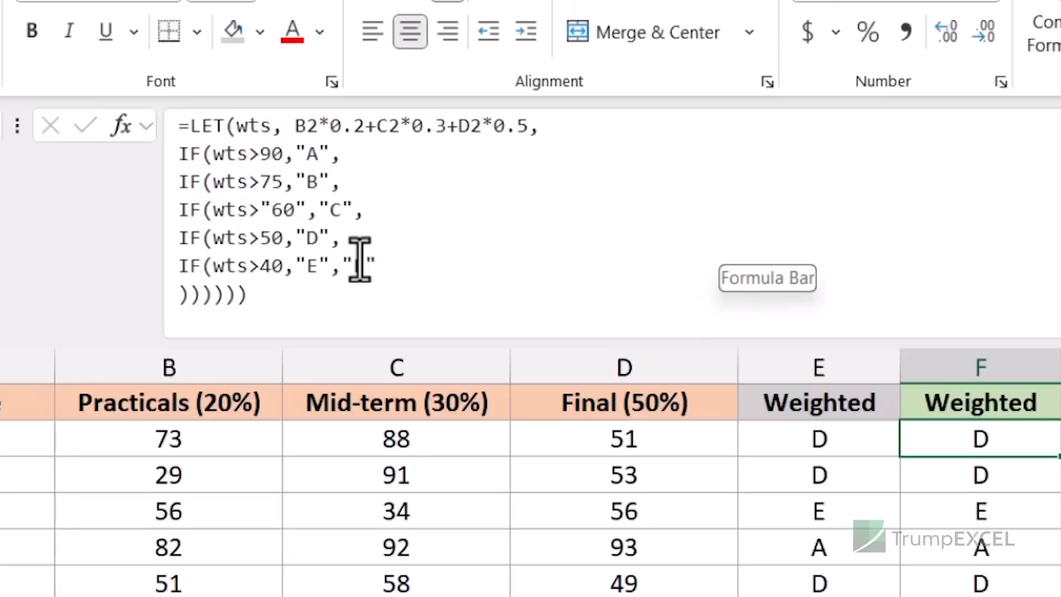
- Examine the repeated weighted-score expression in the E2 formula and how the LET formula in F2 defines and reuses wts
{"action": "left_click", "coordinate": [824, 438]}
{"action": "left_click_drag", "start_coordinate": [227, 127], "coordinate": [473, 126]}
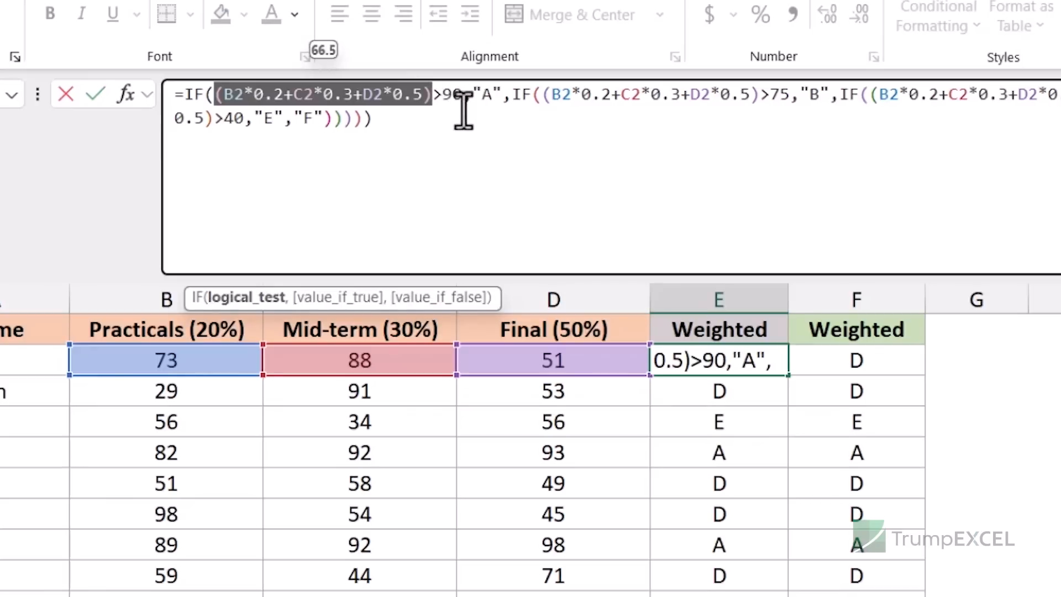
{"action": "left_click", "coordinate": [862, 359]}
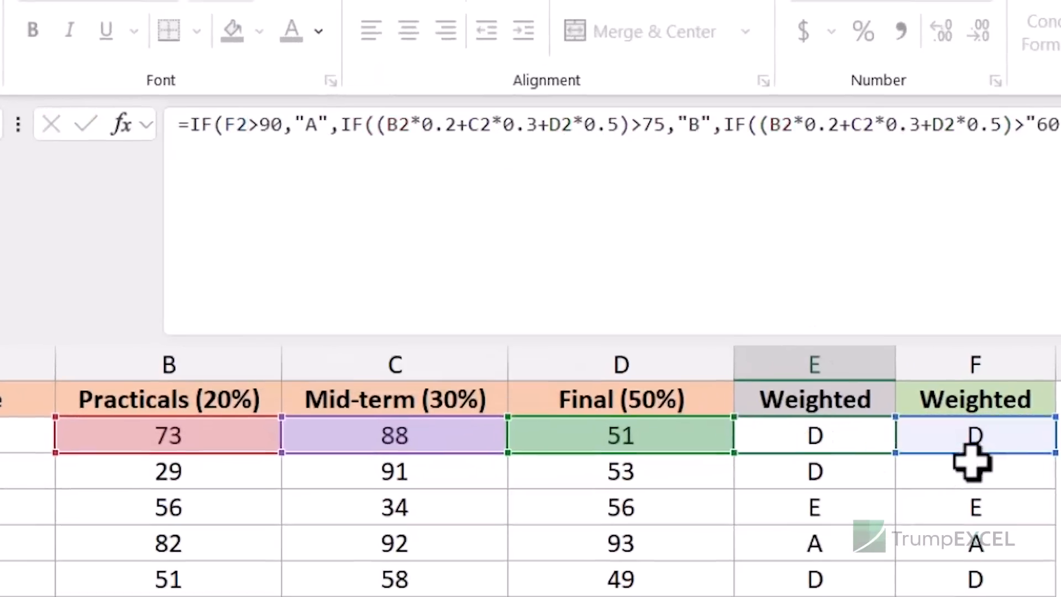
{"action": "left_click", "coordinate": [859, 359]}
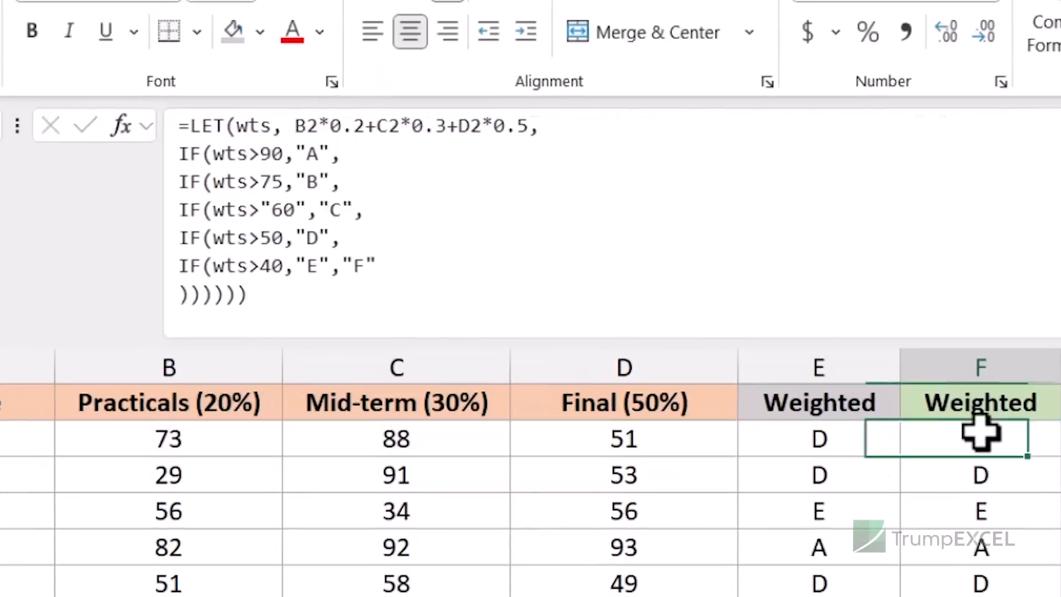
{"action": "double_click", "coordinate": [251, 126]}
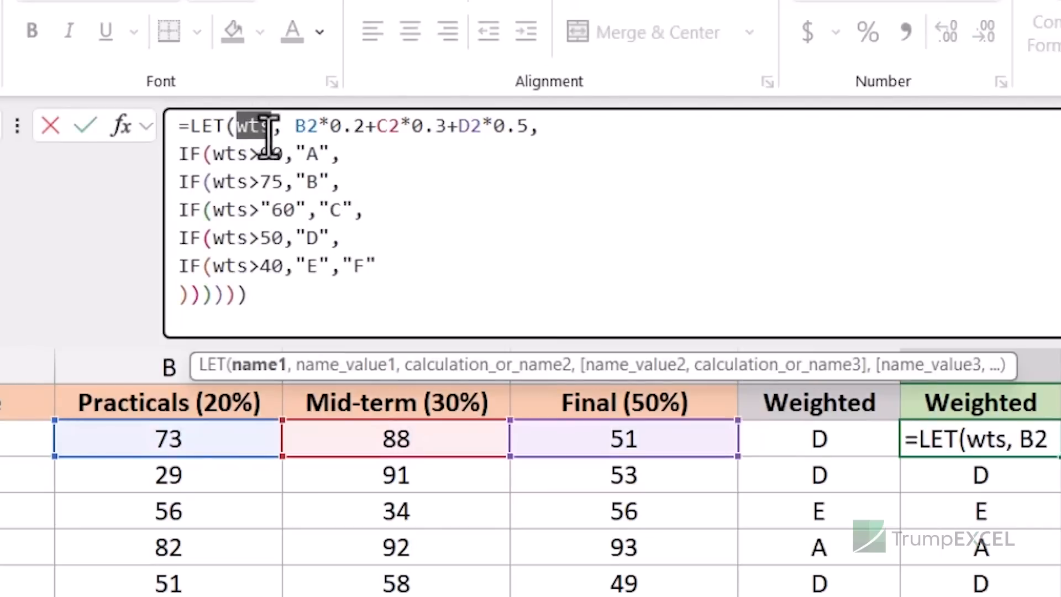
{"action": "left_click_drag", "start_coordinate": [292, 127], "coordinate": [522, 122]}
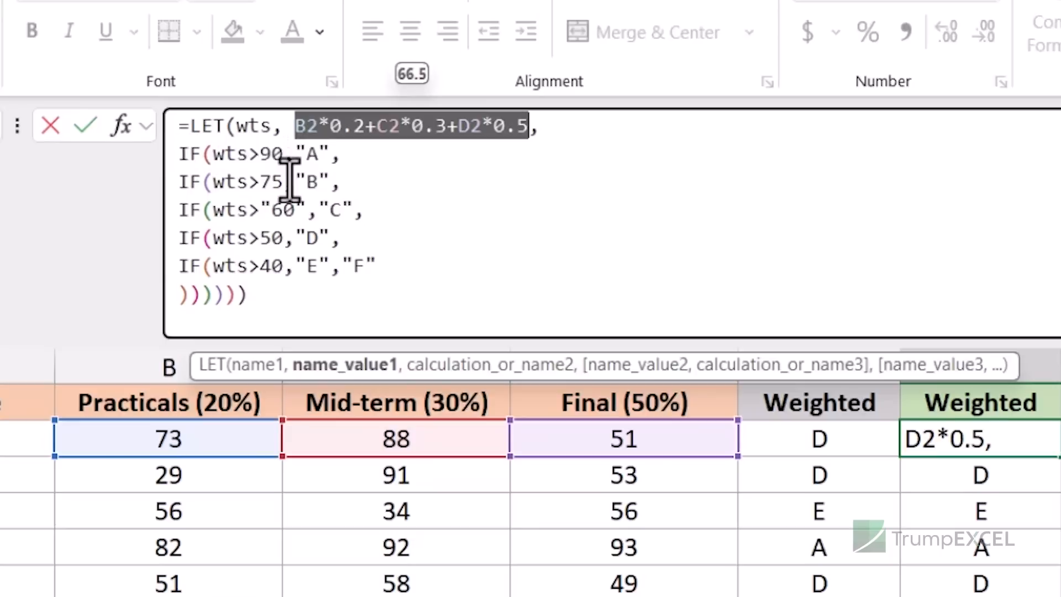
{"action": "left_click", "coordinate": [288, 290]}
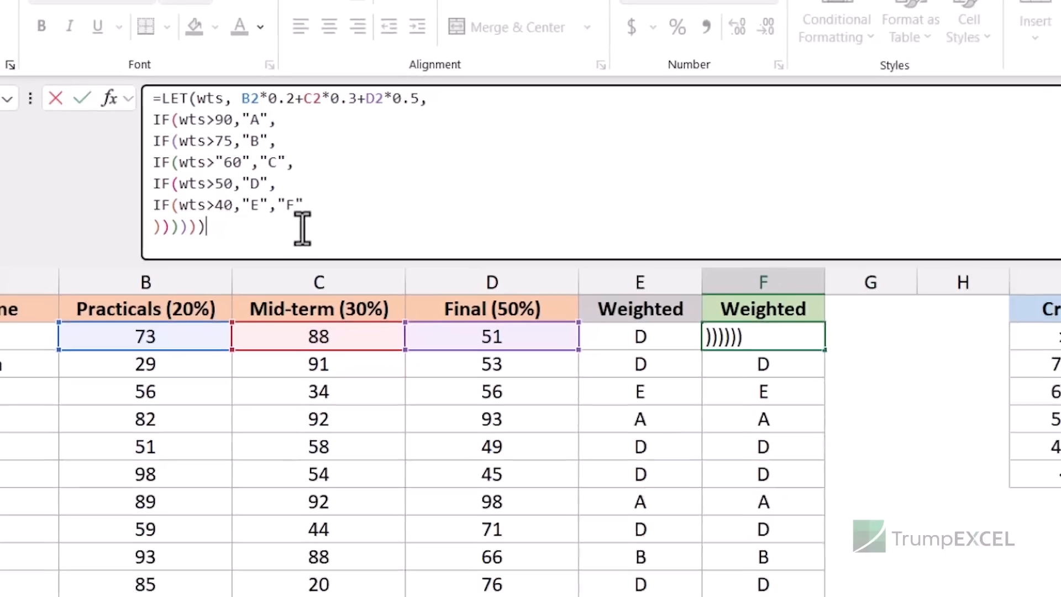
{"action": "key", "text": "ctrl+Return"}
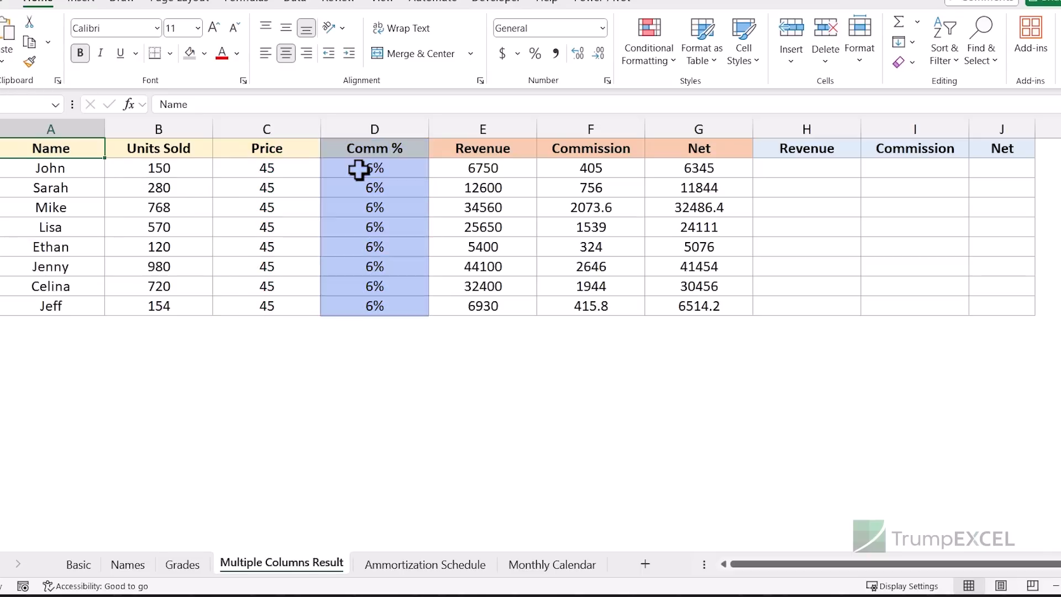
- Examine the Revenue, Commission and Net columns and the formulas behind them in E2, F2 and G2
{"action": "left_click_drag", "start_coordinate": [502, 155], "coordinate": [669, 148]}
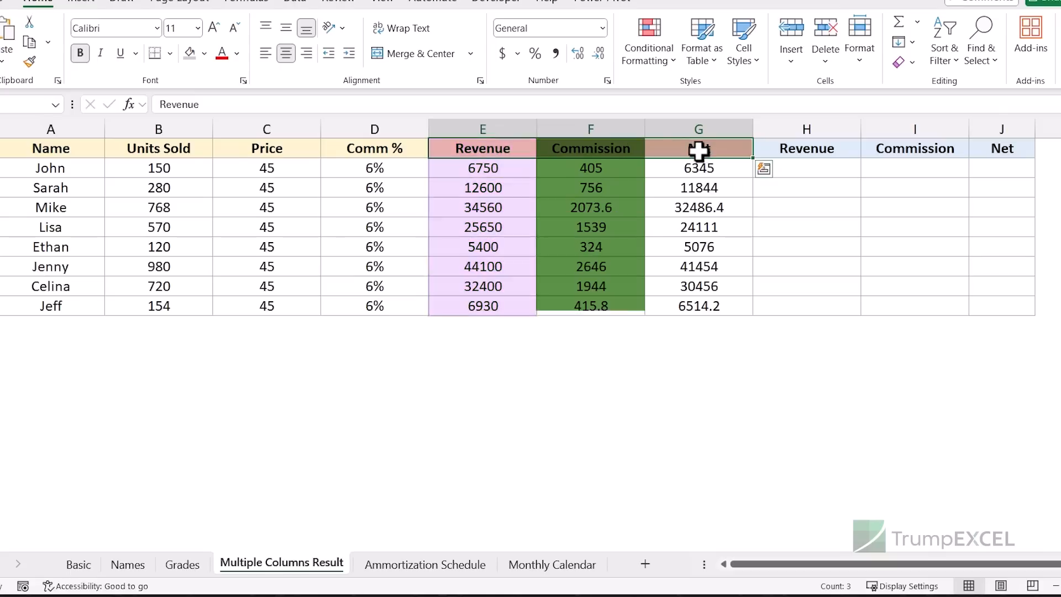
{"action": "left_click", "coordinate": [502, 170]}
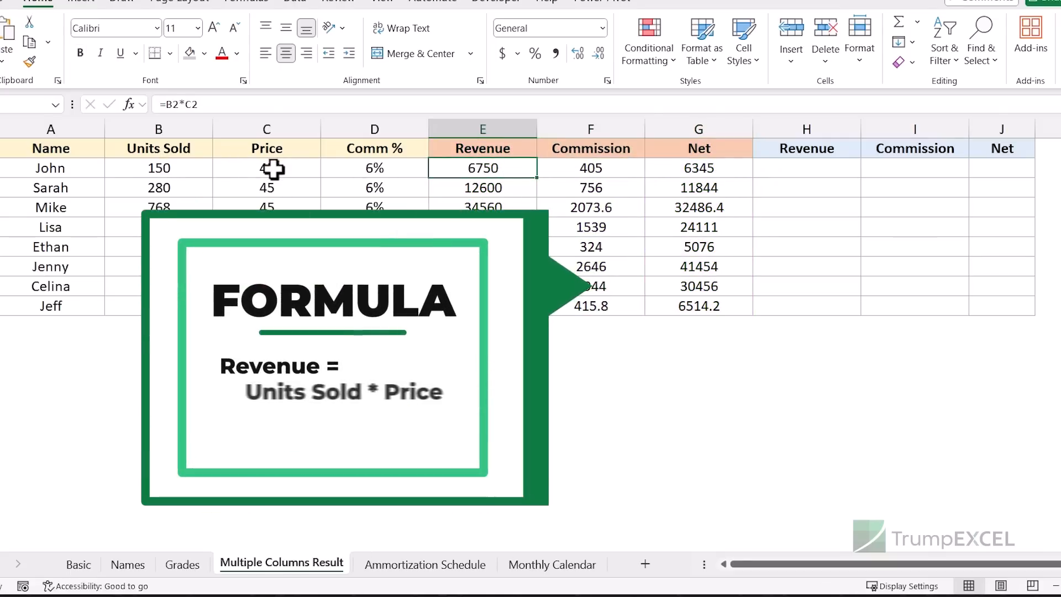
{"action": "left_click", "coordinate": [575, 171]}
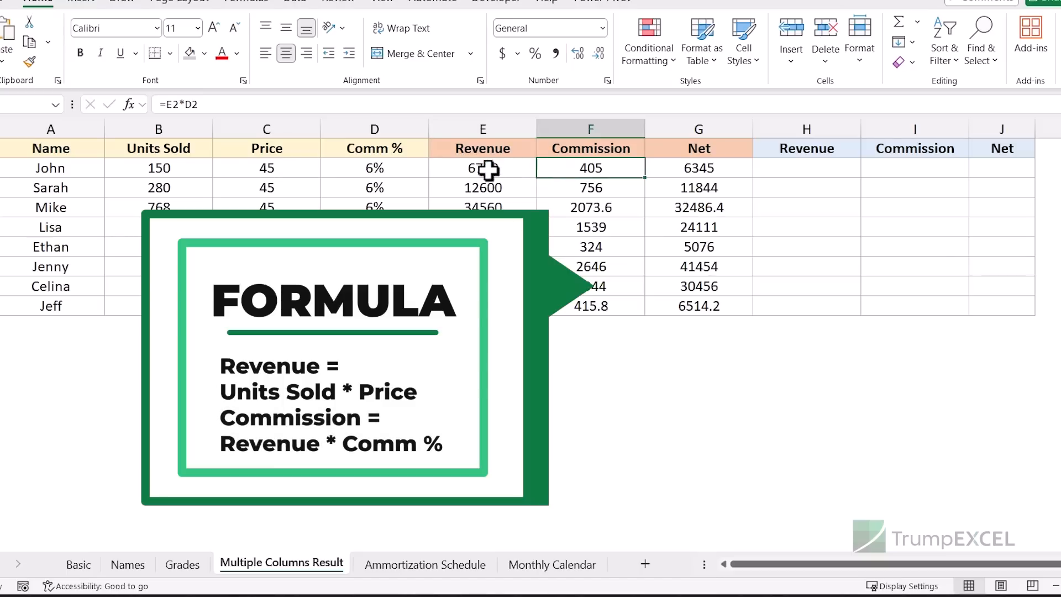
{"action": "left_click", "coordinate": [679, 171]}
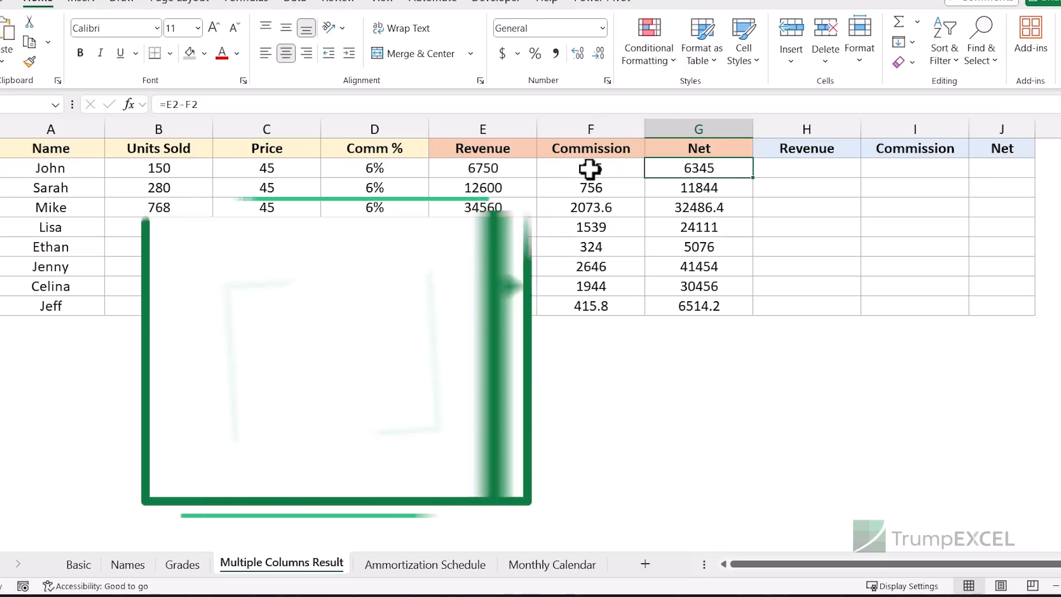
{"action": "left_click", "coordinate": [506, 167]}
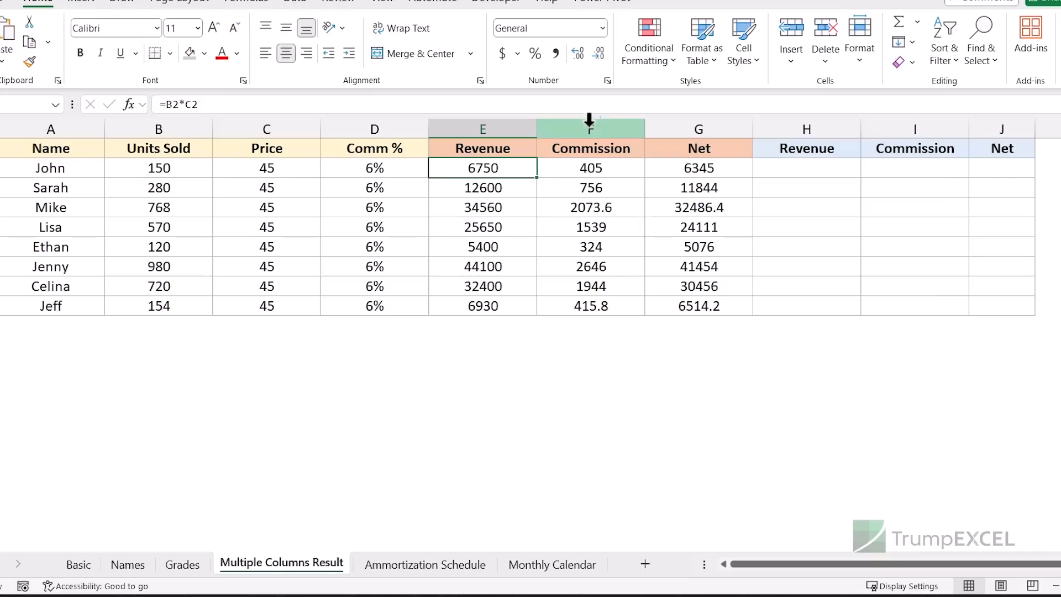
- In H2, enter a LET formula defining price (C2:C9), comper (D2:D9), revenue (B2:B9 * price), commission and net_revenue, returned with CHOOSE({1,2,3}, revenue, commission, net_revenue)
{"action": "left_click_drag", "start_coordinate": [563, 122], "coordinate": [564, 194]}
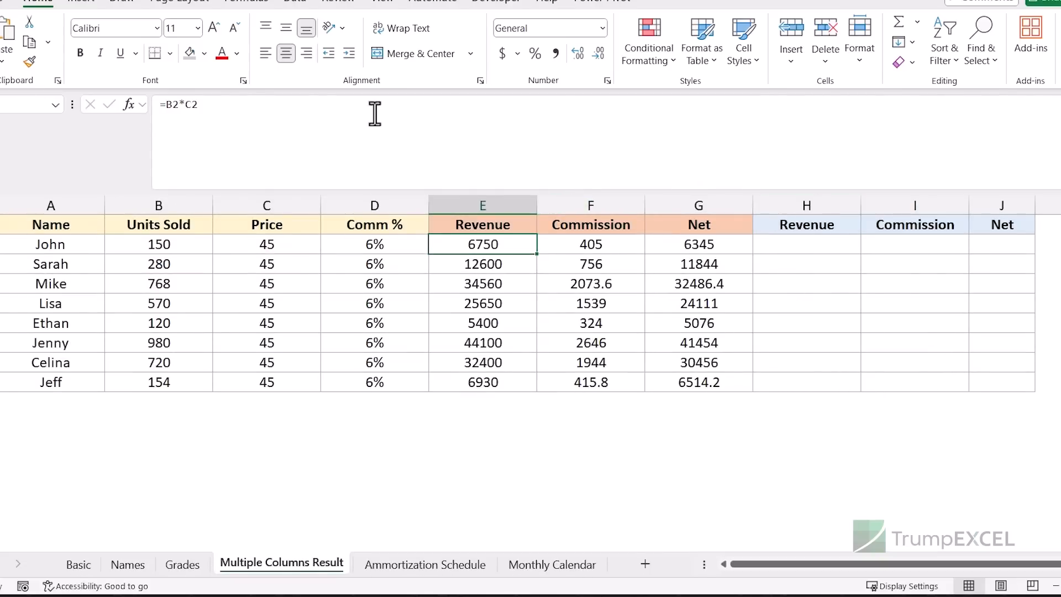
{"action": "left_click_drag", "start_coordinate": [165, 105], "coordinate": [196, 105]}
{"action": "key", "text": "Escape"}
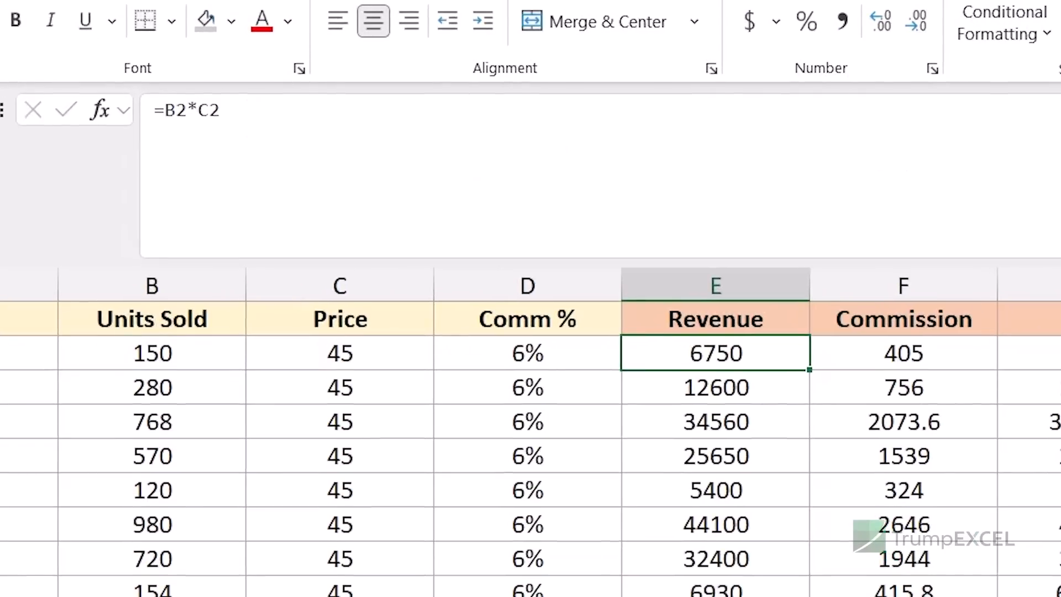
{"action": "left_click", "coordinate": [806, 244]}
{"action": "left_click", "coordinate": [451, 135]}
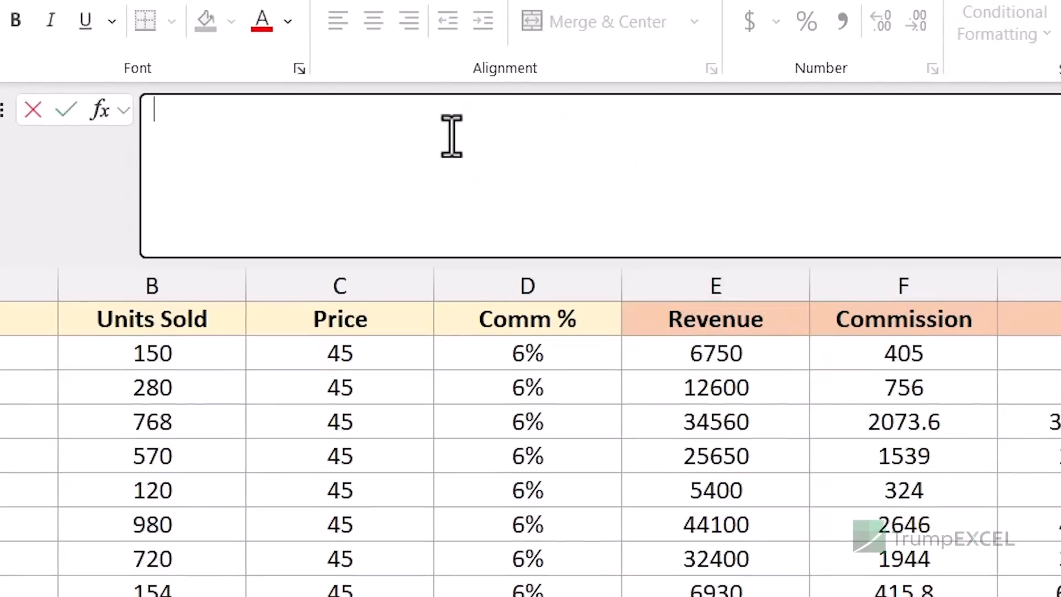
{"action": "type", "text": "CHOOSE( {1,2,3}, revenue, commission, net_revenue ))"}
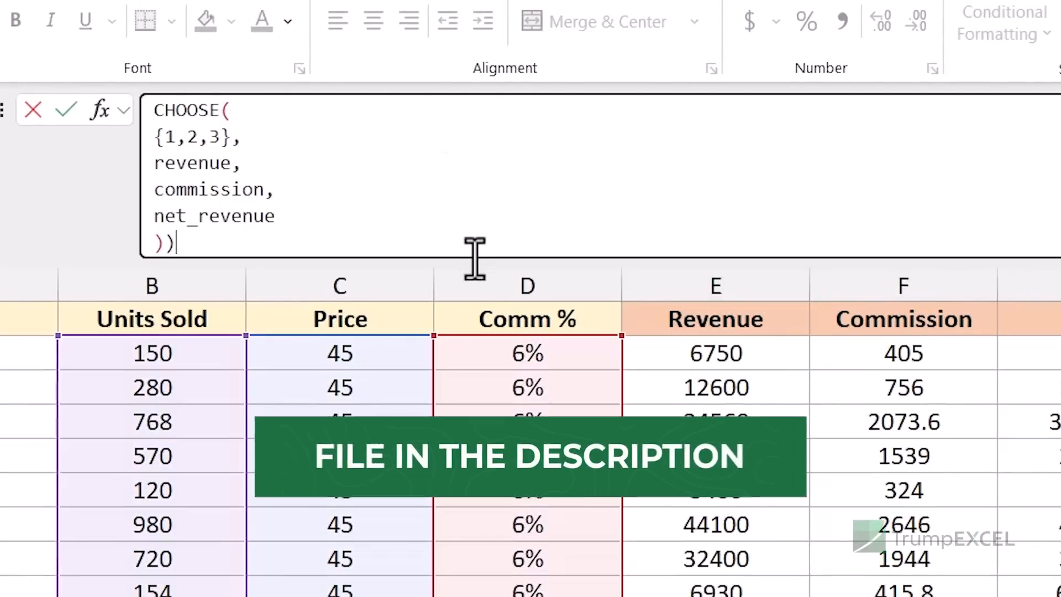
{"action": "left_click_drag", "start_coordinate": [471, 256], "coordinate": [466, 406]}
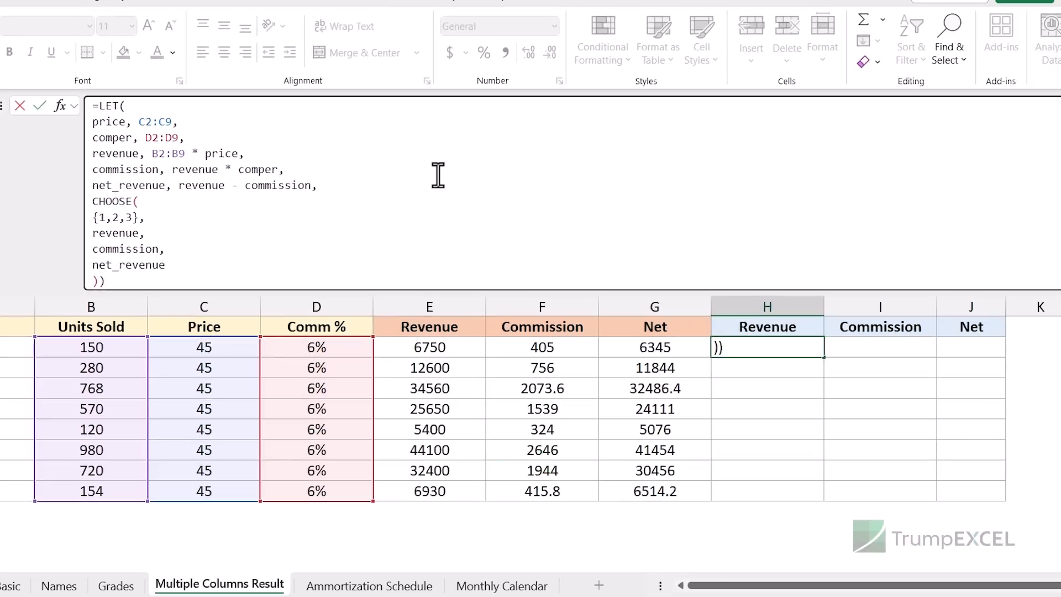
{"action": "key", "text": "Return"}
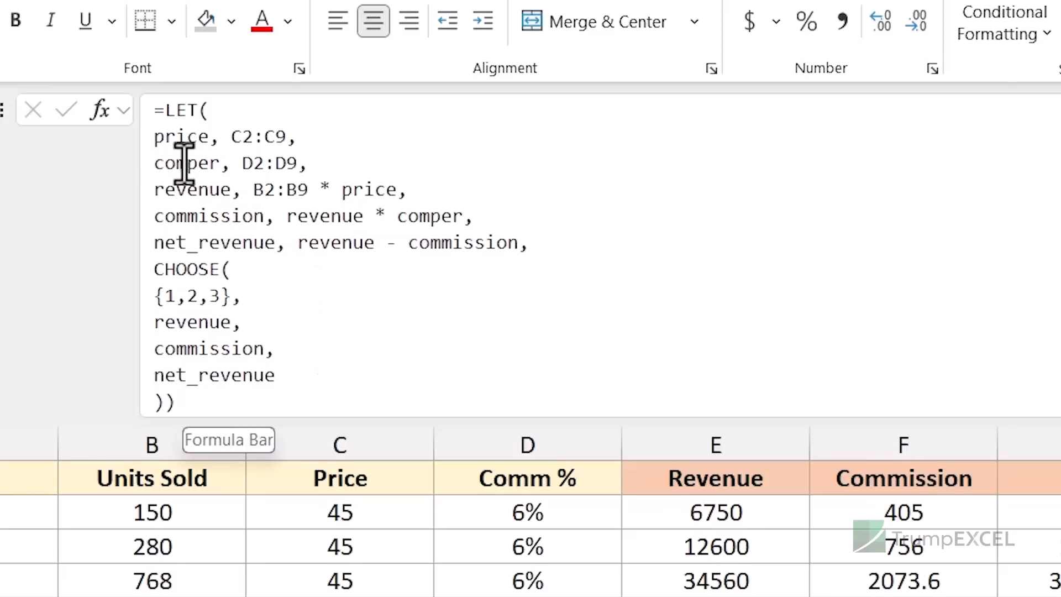
- Examine the comper range, the revenue definition and the closing CHOOSE part of the LET formula in H2
{"action": "left_click_drag", "start_coordinate": [243, 163], "coordinate": [293, 163]}
{"action": "left_click", "coordinate": [188, 189]}
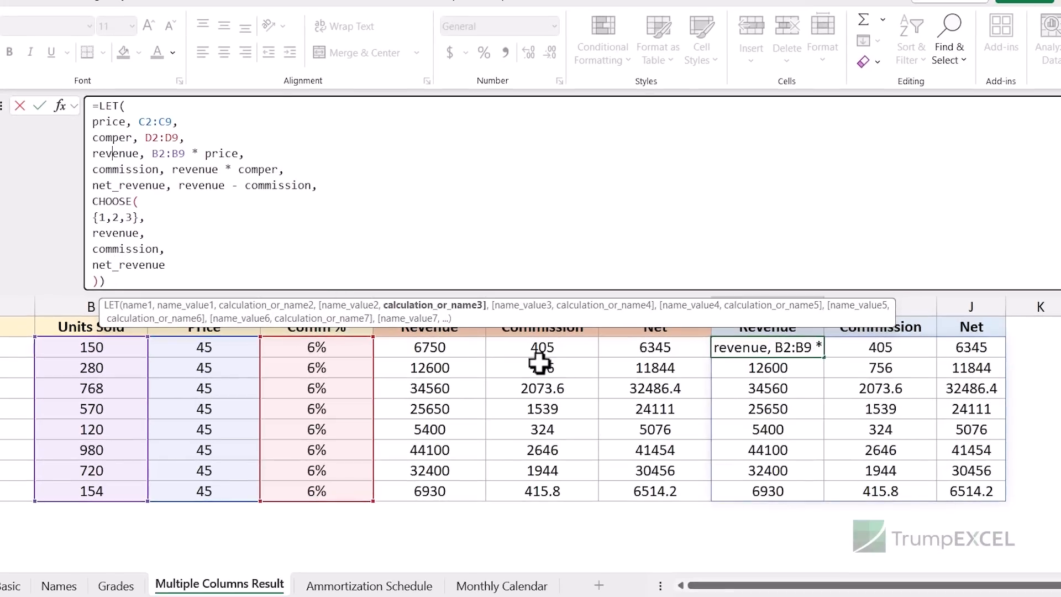
{"action": "left_click", "coordinate": [208, 275]}
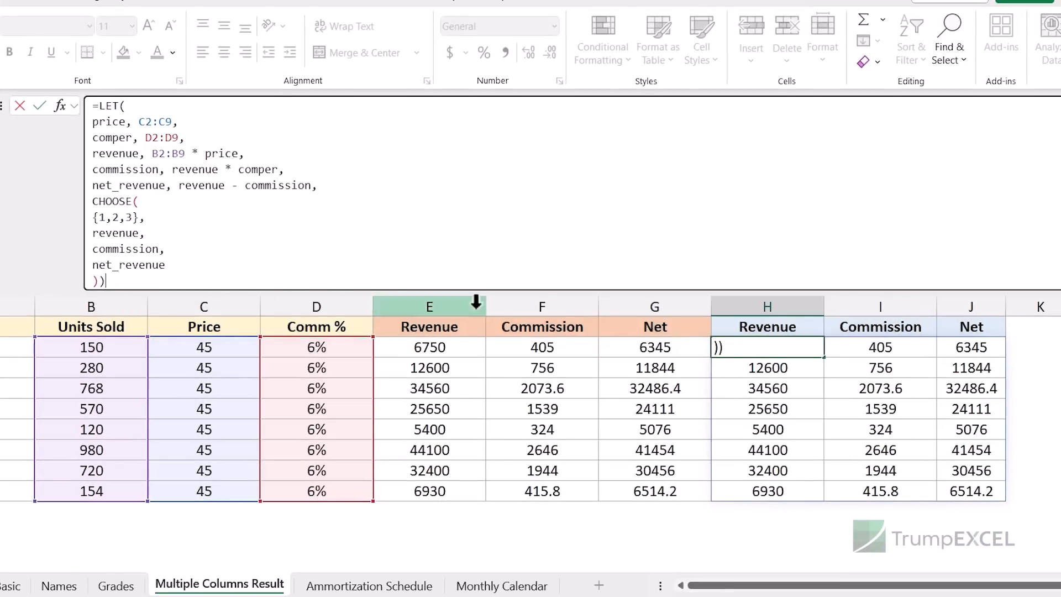
{"action": "key", "text": "ctrl+Return"}
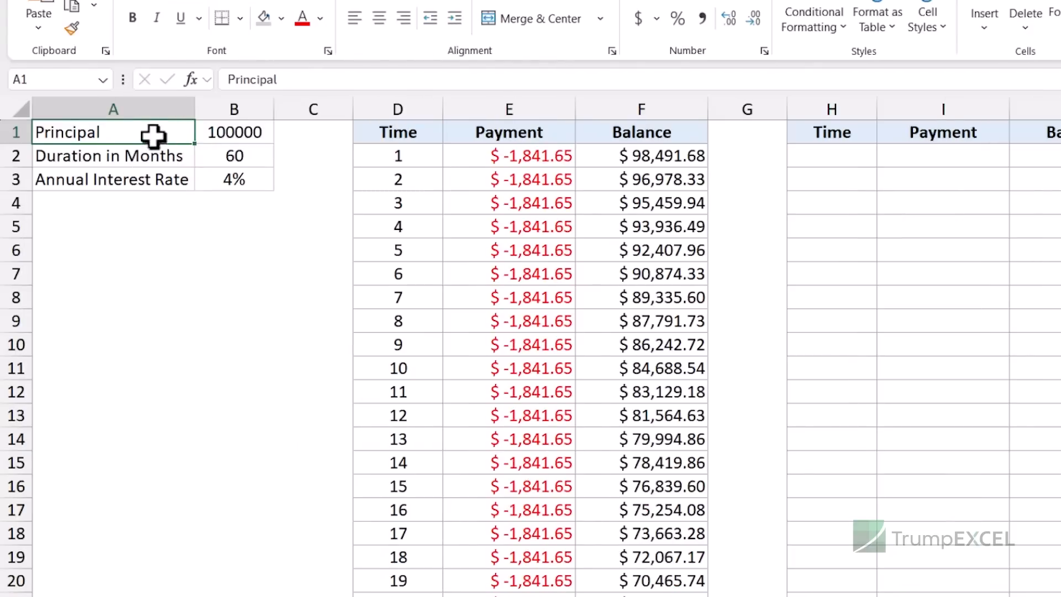
- On the Ammortization Schedule sheet, review the loan inputs in A1:B3: principal, duration in months and annual interest rate
{"action": "left_click_drag", "start_coordinate": [146, 134], "coordinate": [201, 176]}
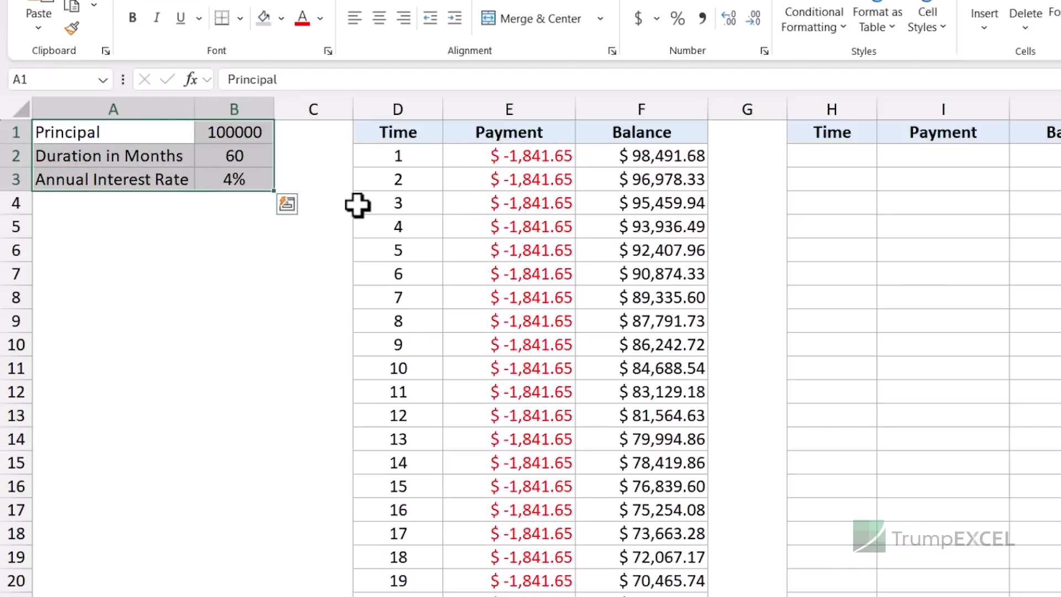
{"action": "left_click", "coordinate": [182, 139]}
{"action": "left_click", "coordinate": [228, 135]}
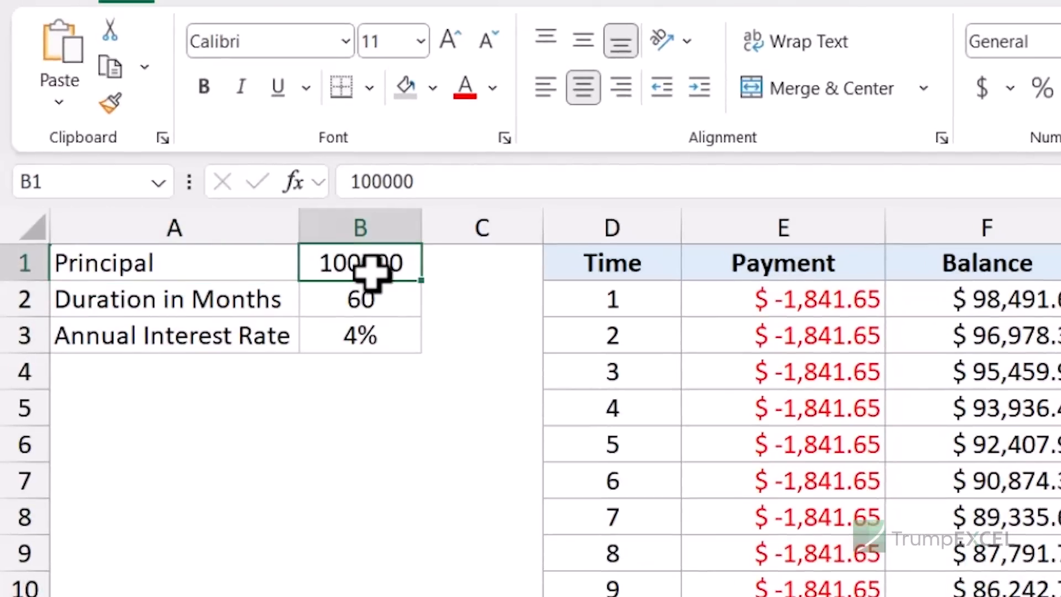
{"action": "left_click", "coordinate": [387, 300]}
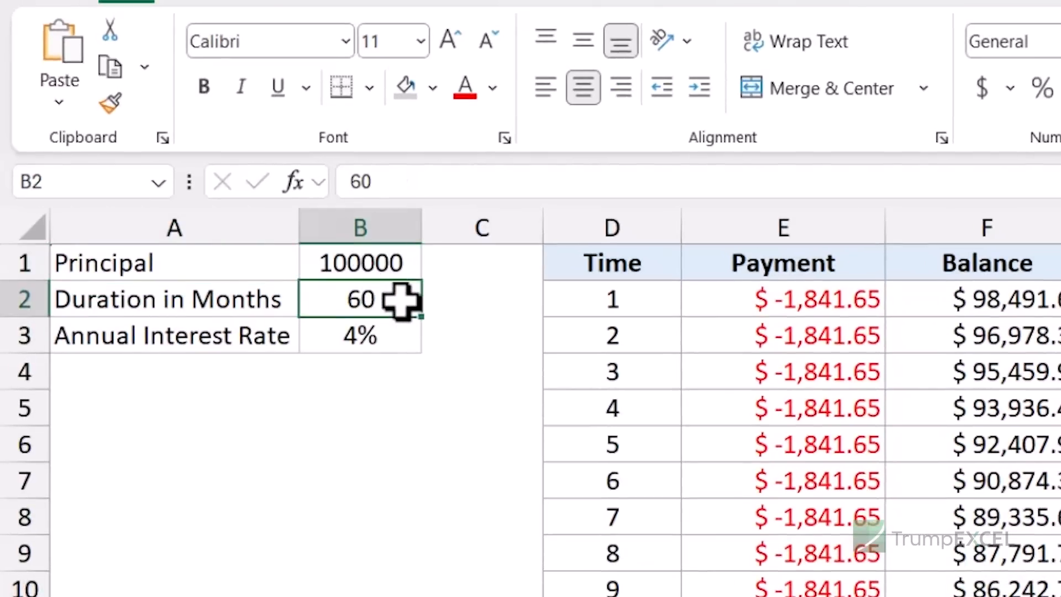
{"action": "left_click", "coordinate": [395, 335]}
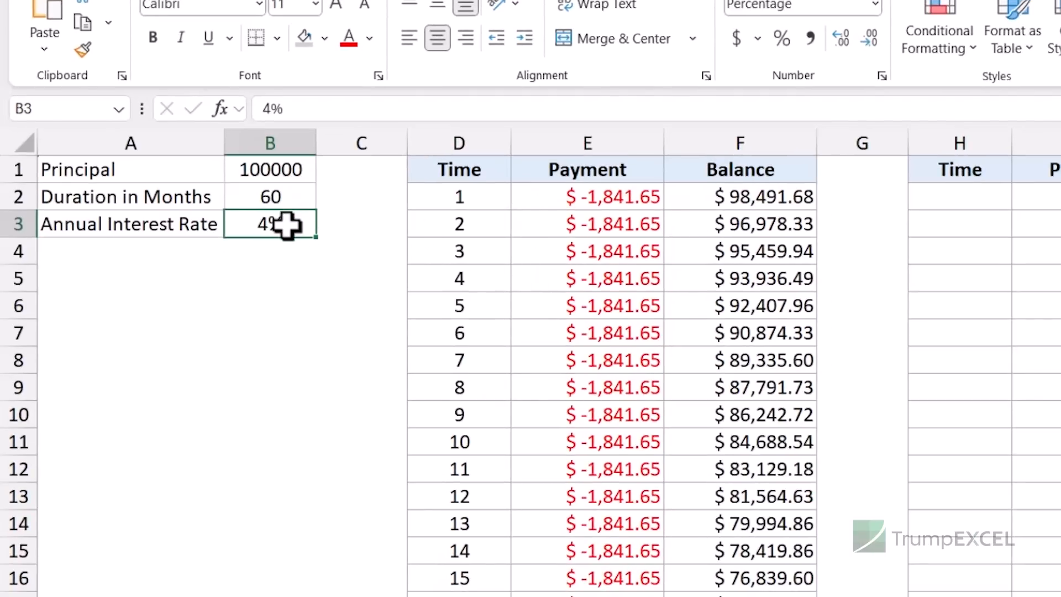
- Look through the existing Time, Payment and Balance schedule down to the final month's balance in F61
{"action": "scroll", "coordinate": [485, 297], "scroll_direction": "down", "scroll_amount": 4}
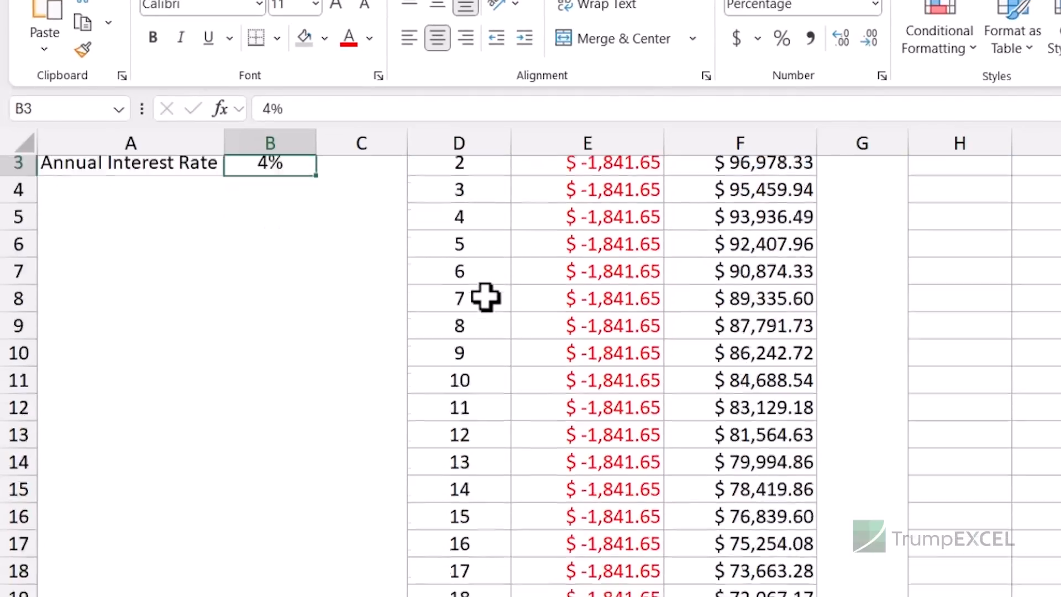
{"action": "scroll", "coordinate": [485, 297], "scroll_direction": "up", "scroll_amount": 3}
{"action": "scroll", "coordinate": [478, 234], "scroll_direction": "up", "scroll_amount": 1}
{"action": "scroll", "coordinate": [490, 440], "scroll_direction": "down", "scroll_amount": 15}
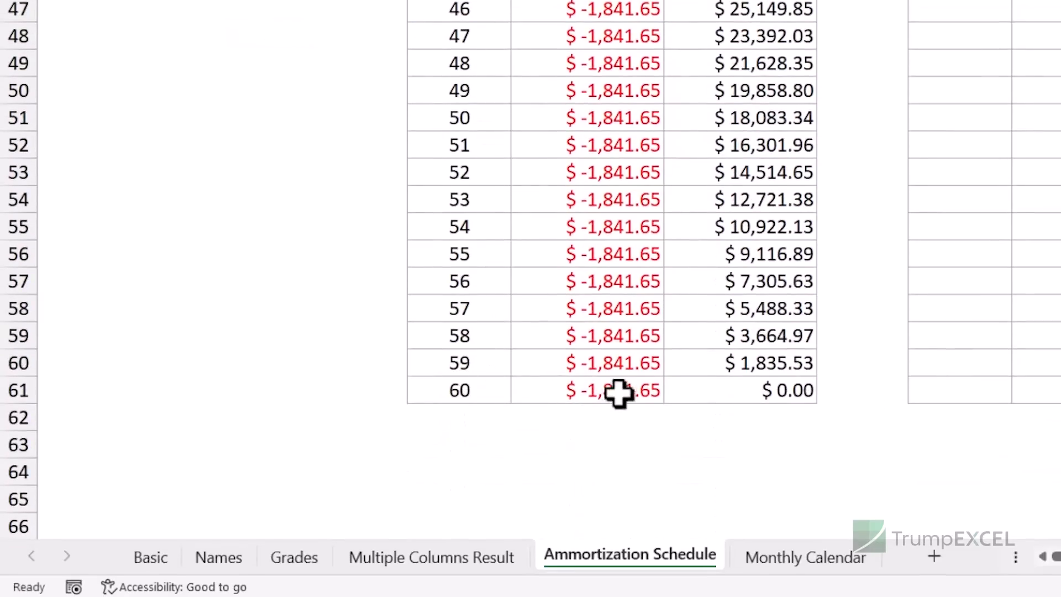
{"action": "left_click", "coordinate": [723, 432]}
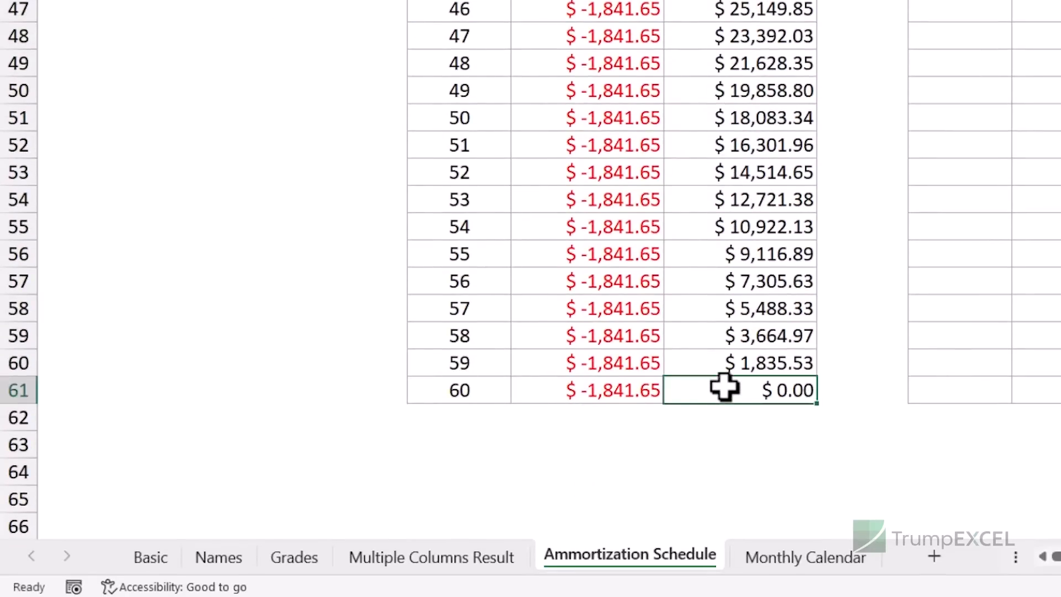
{"action": "scroll", "coordinate": [724, 387], "scroll_direction": "up", "scroll_amount": 15}
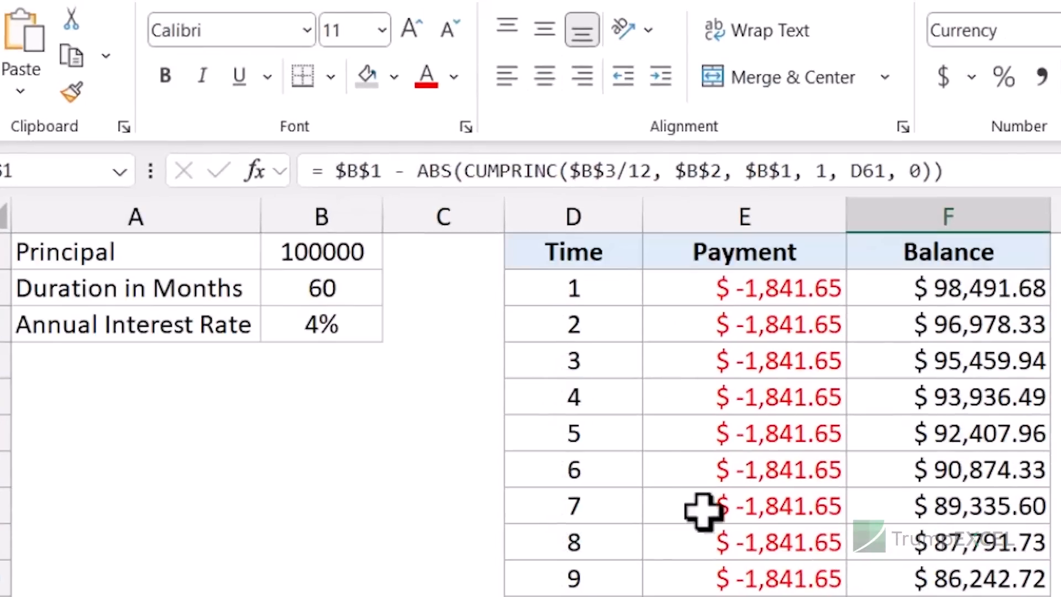
- Examine the SEQUENCE formula in D2, the PMT formula in E2 and the CUMPRINC formula in F2
{"action": "left_click", "coordinate": [597, 300]}
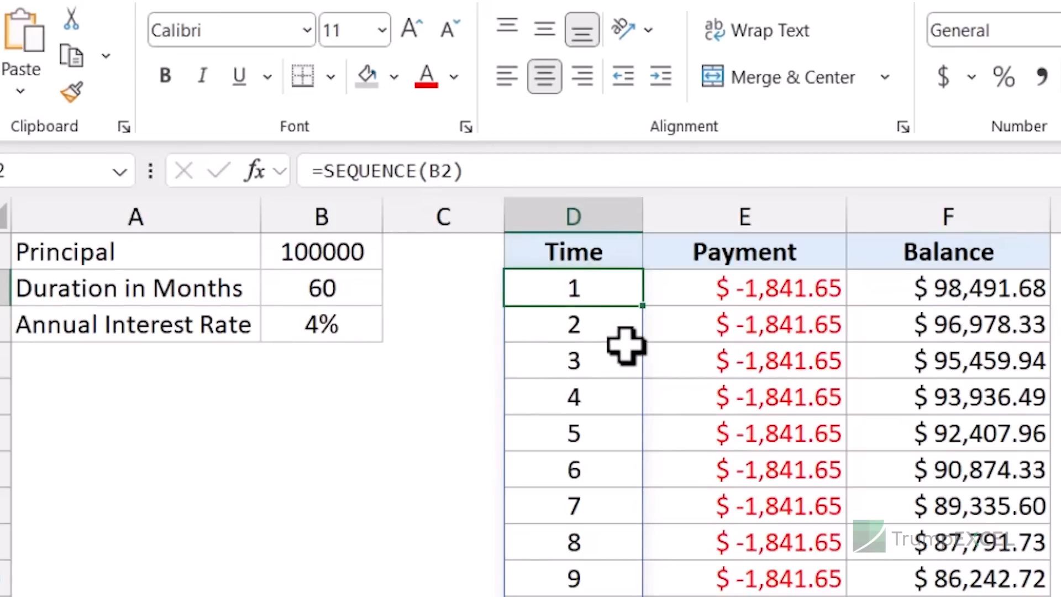
{"action": "left_click", "coordinate": [702, 290]}
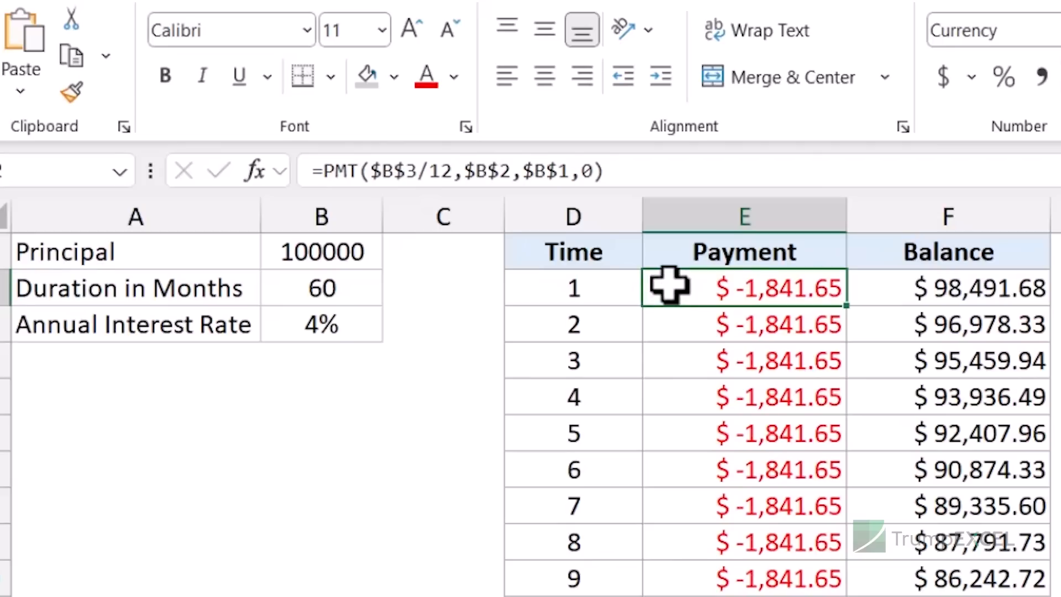
{"action": "left_click", "coordinate": [917, 285]}
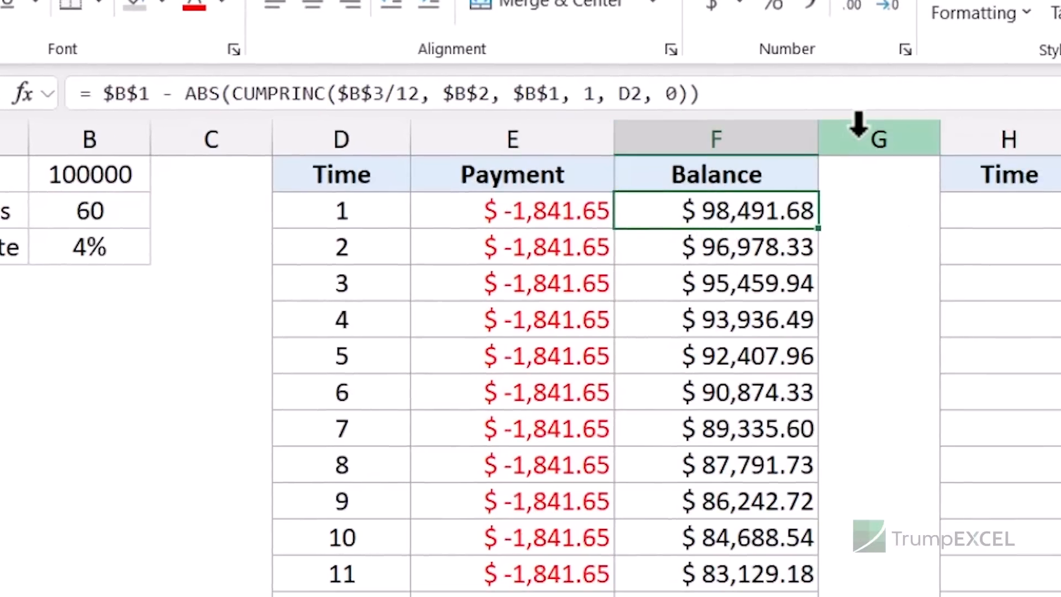
- In H2, paste the LET formula defining loanamount (B1), timeperiod (B2), monthlyInterest (B3/12), InterestPayment and PrincipalBalance, returned with SEQUENCE(timeperiod) through CHOOSE({1,2,3})
{"action": "left_click", "coordinate": [980, 203]}
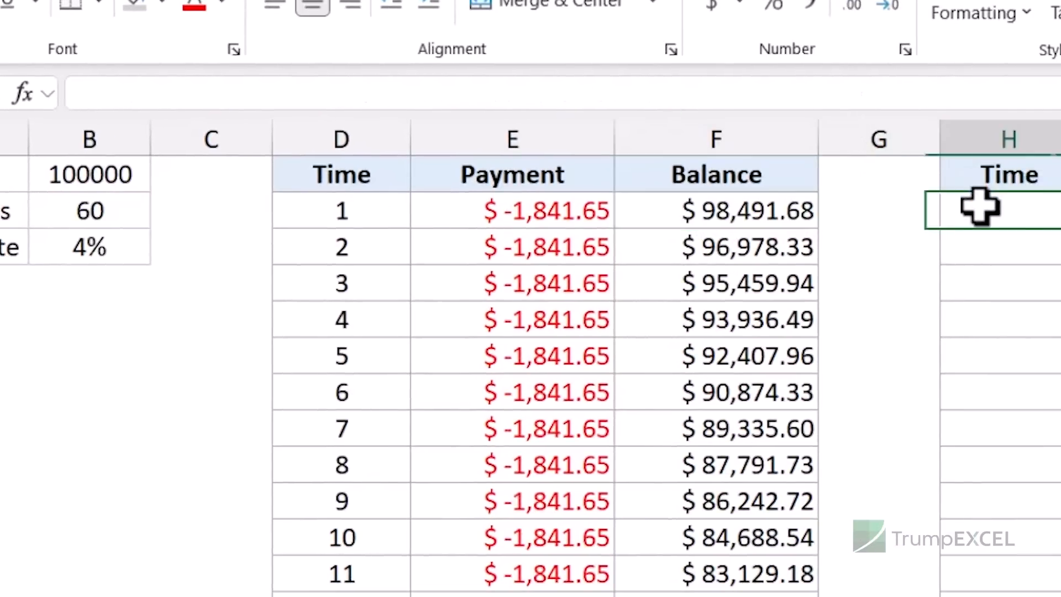
{"action": "left_click_drag", "start_coordinate": [828, 107], "coordinate": [820, 275]}
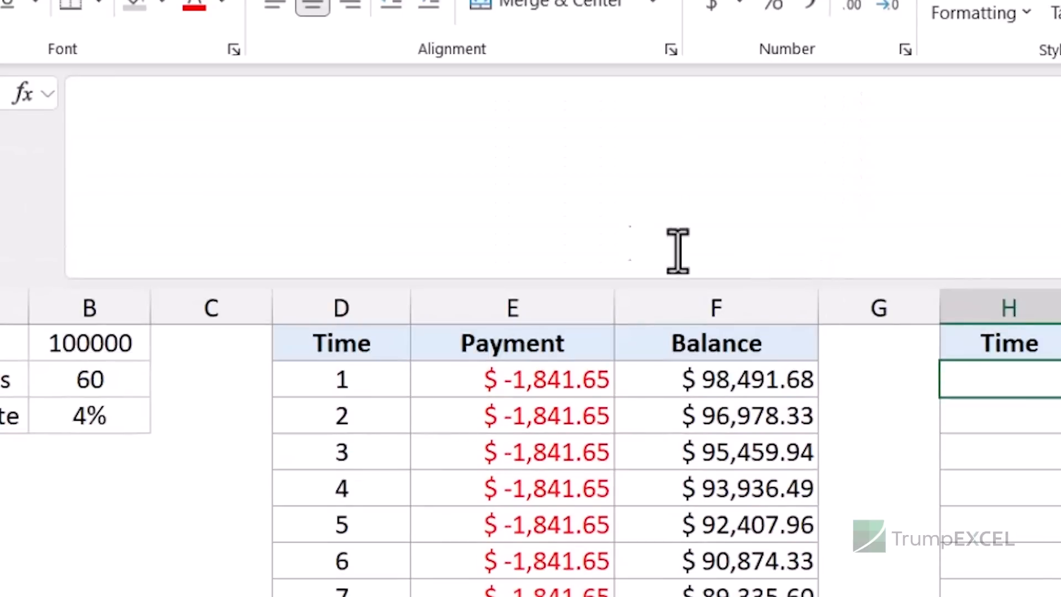
{"action": "left_click", "coordinate": [544, 127]}
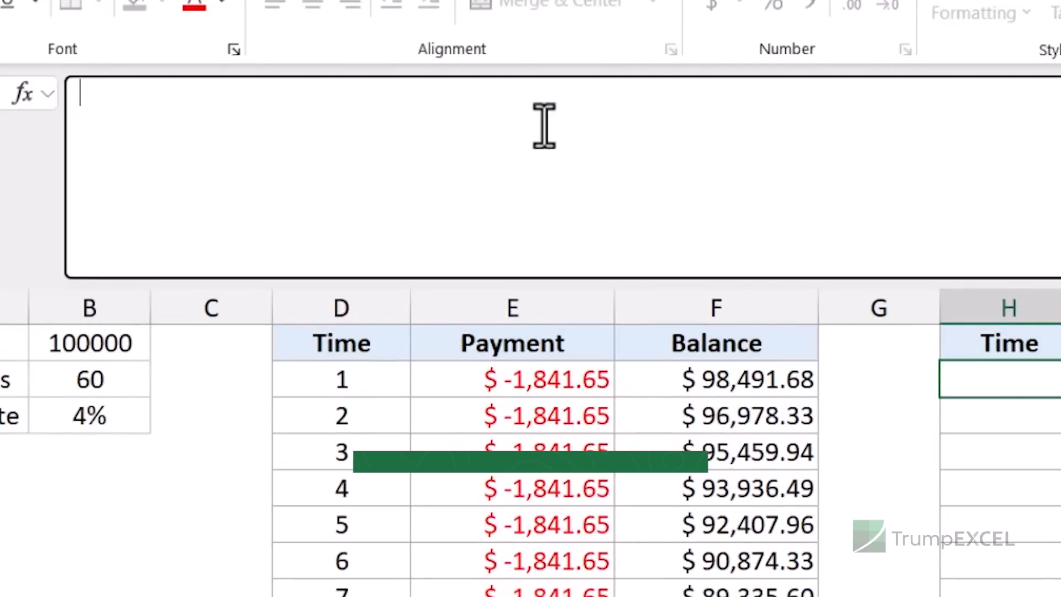
{"action": "key", "text": "ctrl+v"}
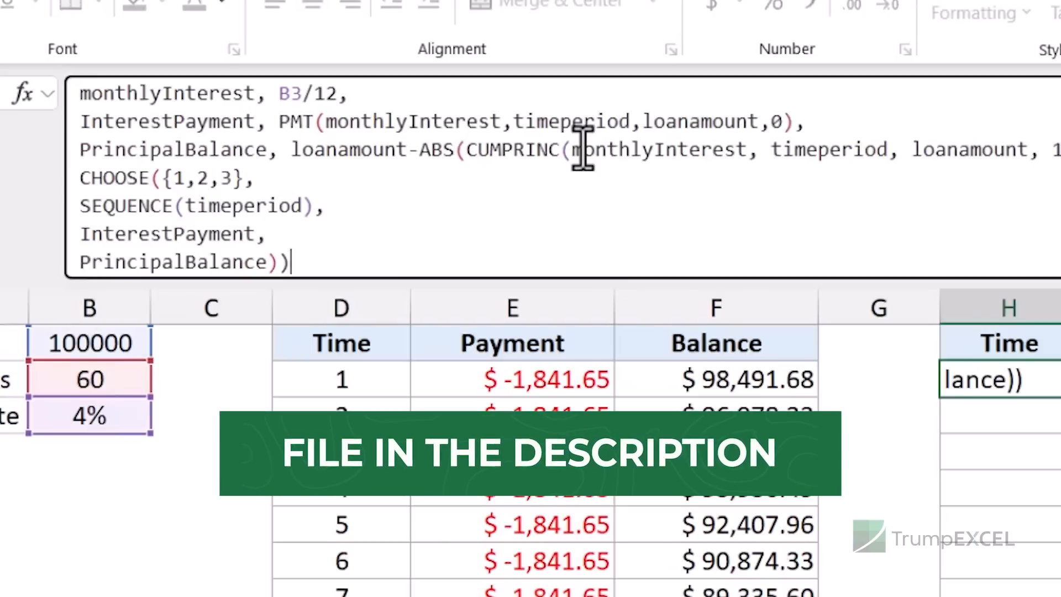
{"action": "left_click_drag", "start_coordinate": [580, 281], "coordinate": [573, 338]}
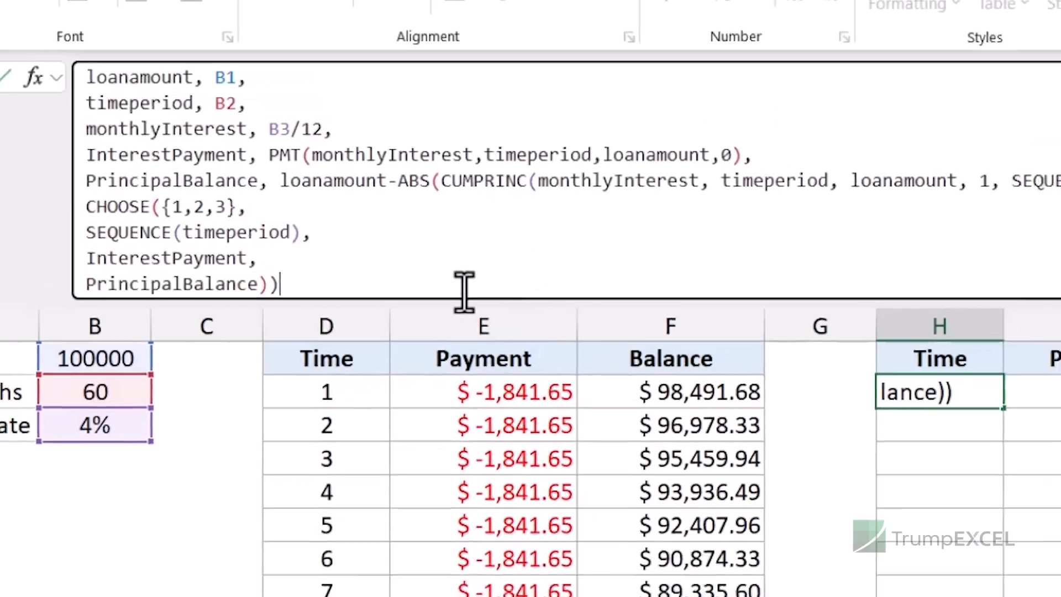
{"action": "key", "text": "Return"}
- Review the schedule in columns H to J and enlarge the formula bar to read the whole LET formula in H2
{"action": "scroll", "coordinate": [921, 331], "scroll_direction": "down", "scroll_amount": 15}
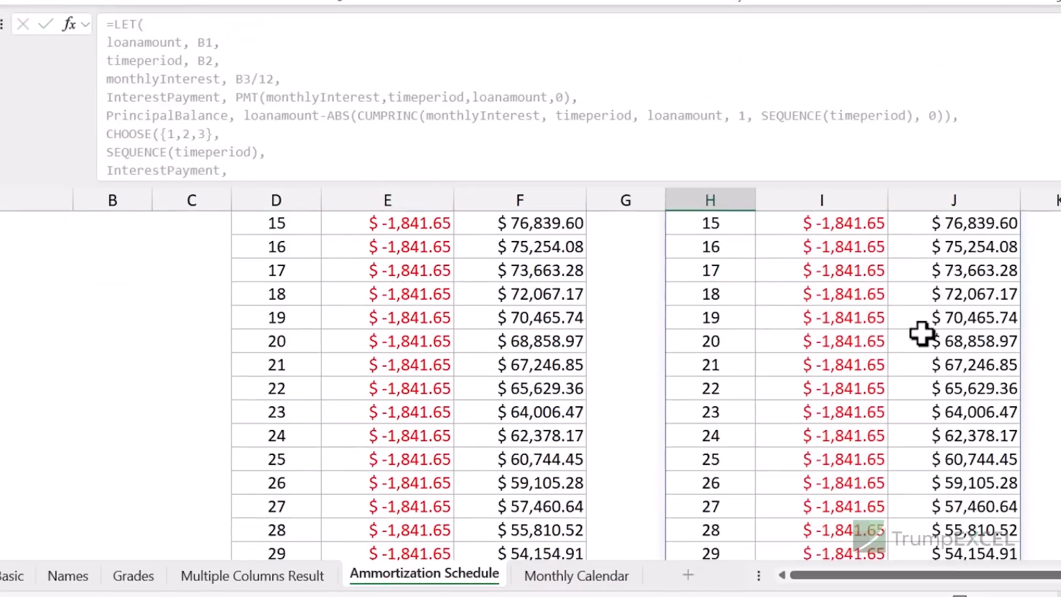
{"action": "scroll", "coordinate": [921, 331], "scroll_direction": "up", "scroll_amount": 15}
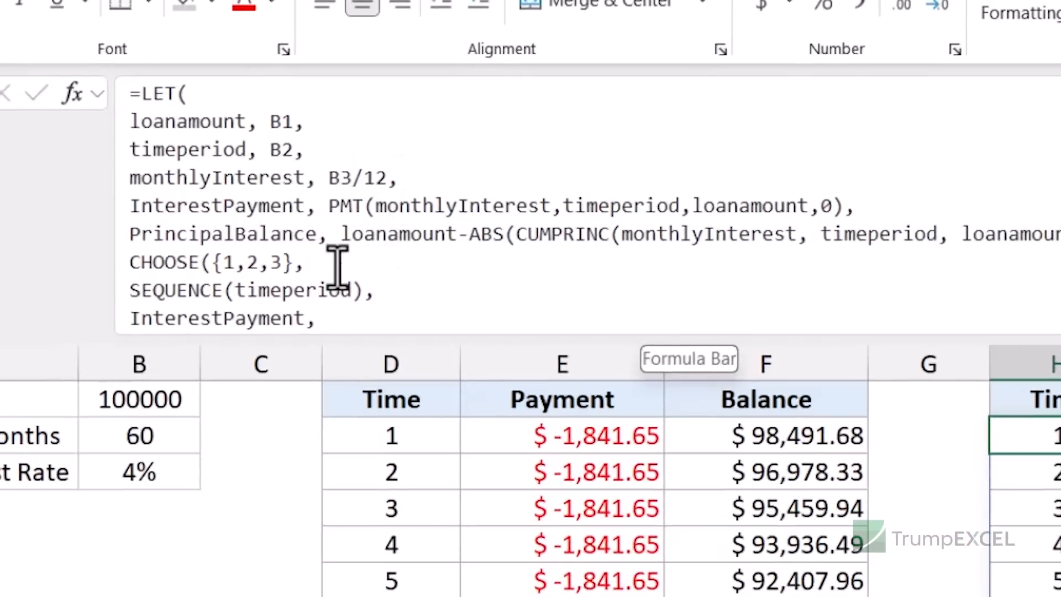
{"action": "scroll", "coordinate": [200, 166], "scroll_direction": "down", "scroll_amount": 1}
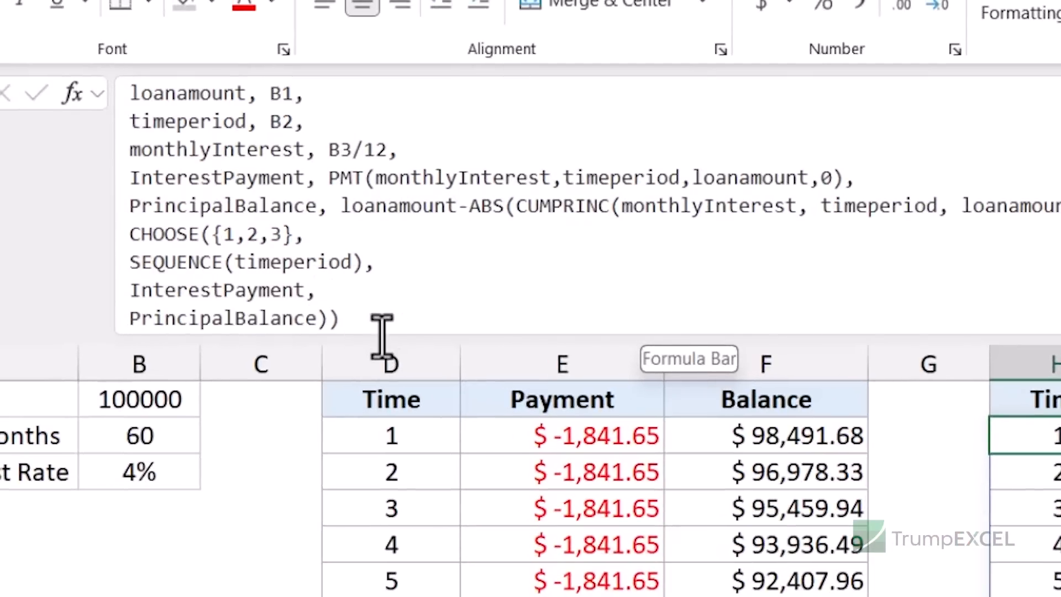
{"action": "left_click_drag", "start_coordinate": [389, 338], "coordinate": [387, 367]}
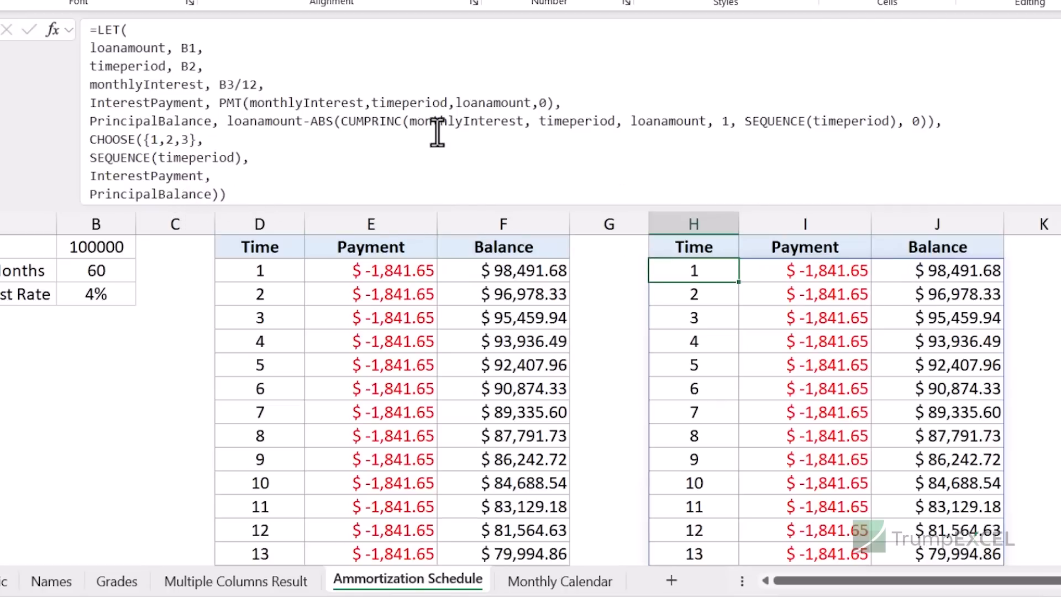
{"action": "scroll", "coordinate": [859, 330], "scroll_direction": "down", "scroll_amount": 5}
{"action": "scroll", "coordinate": [860, 329], "scroll_direction": "up", "scroll_amount": 5}
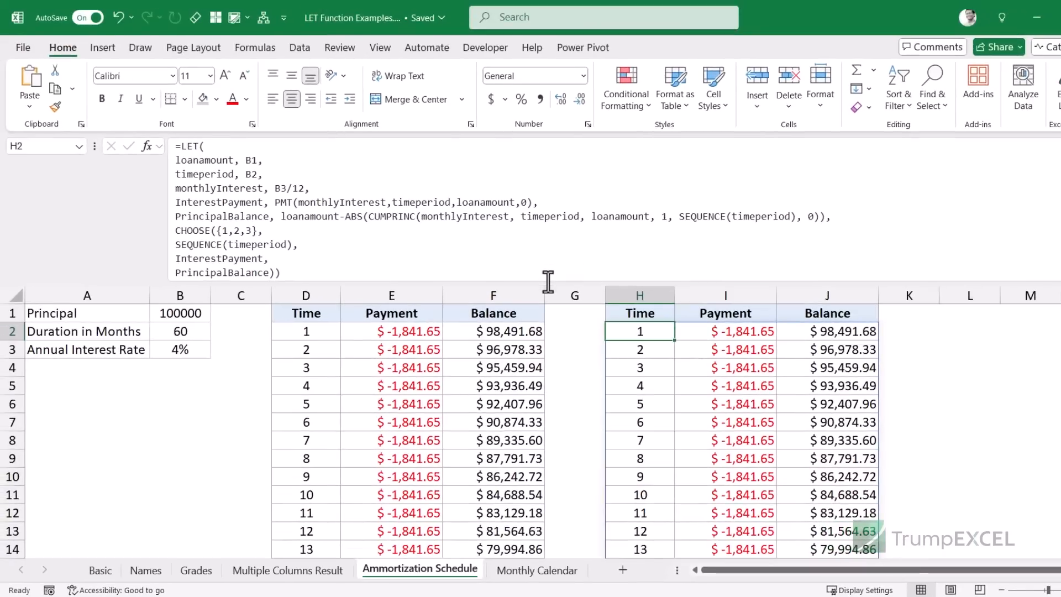
- Give the formula bar extra height to view the complete amortization LET formula down to its closing brackets
{"action": "left_click_drag", "start_coordinate": [544, 282], "coordinate": [545, 296]}
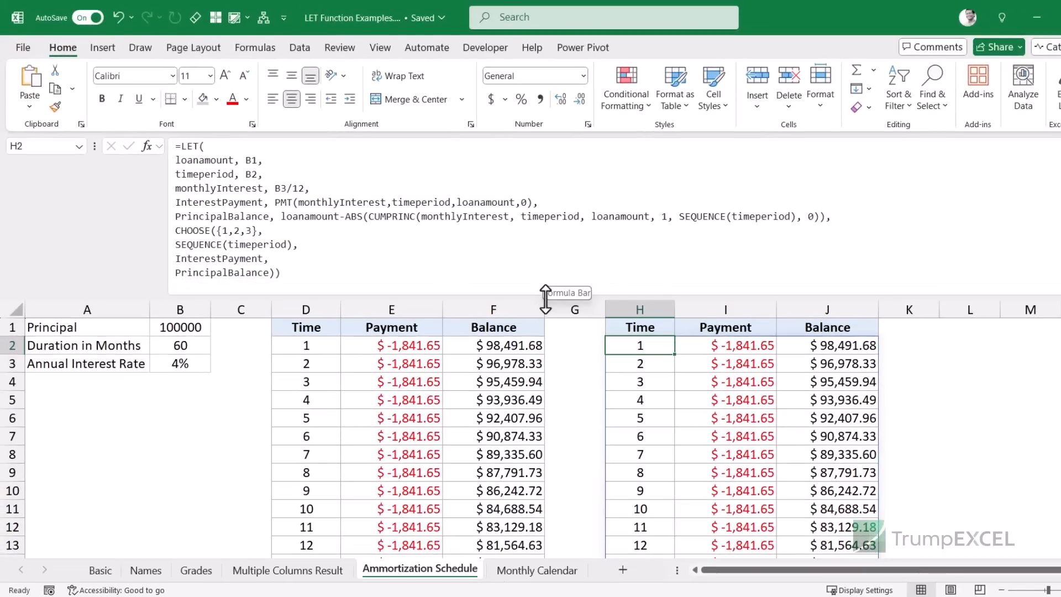
{"action": "left_click", "coordinate": [496, 273]}
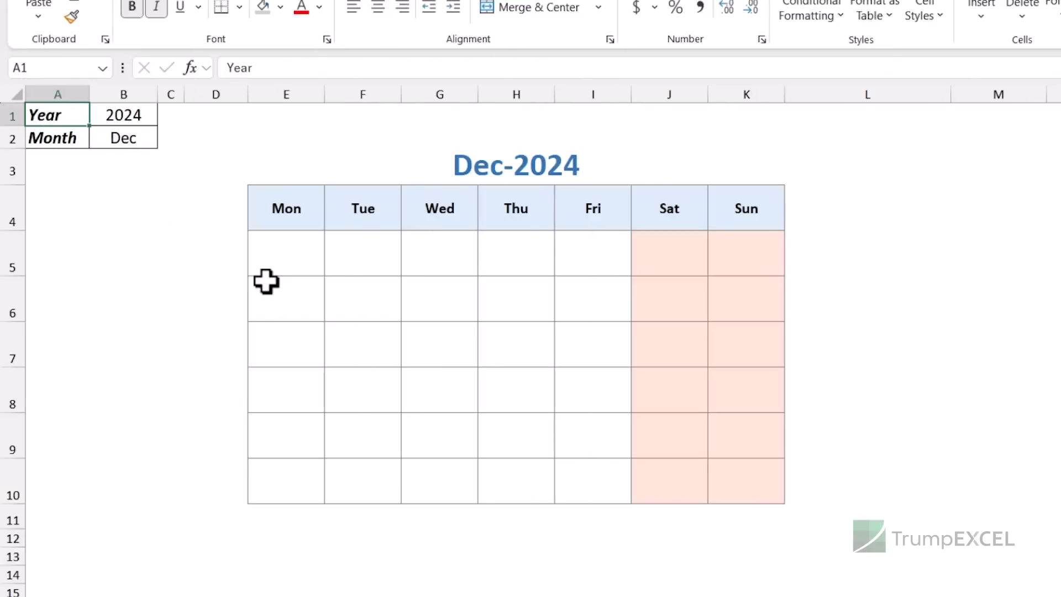
- On the Monthly Calendar sheet, review the empty calendar grid from E5 and the Month and Year inputs in B2 and B1
{"action": "left_click", "coordinate": [277, 258]}
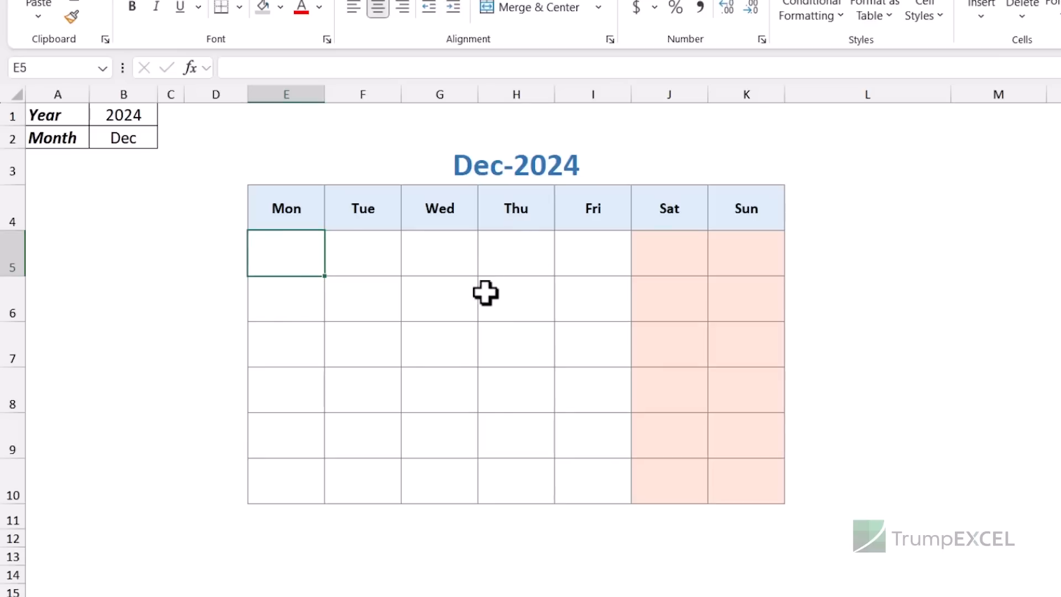
{"action": "left_click", "coordinate": [132, 142]}
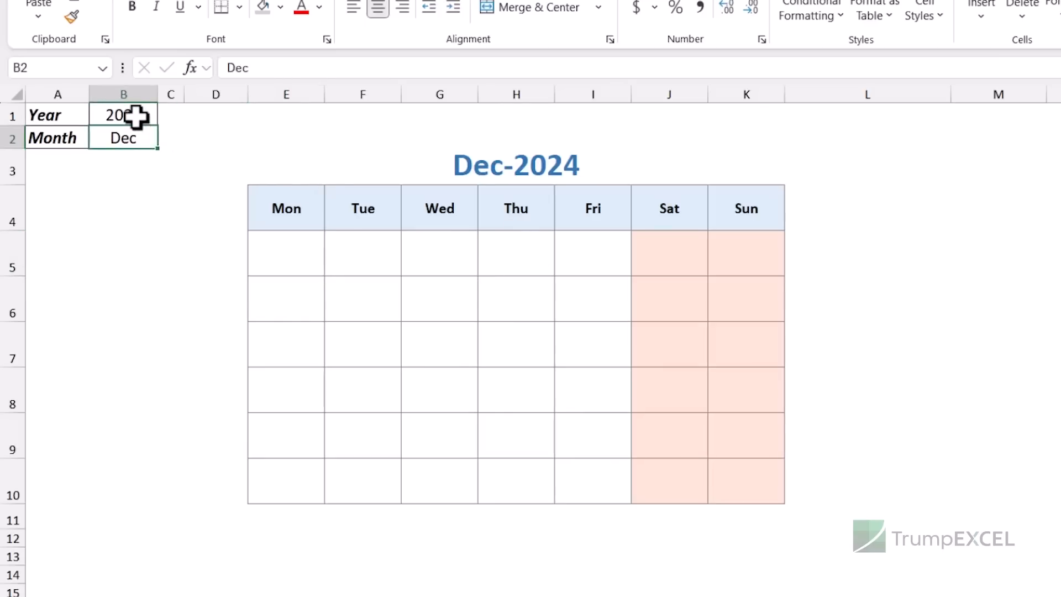
{"action": "left_click", "coordinate": [135, 117]}
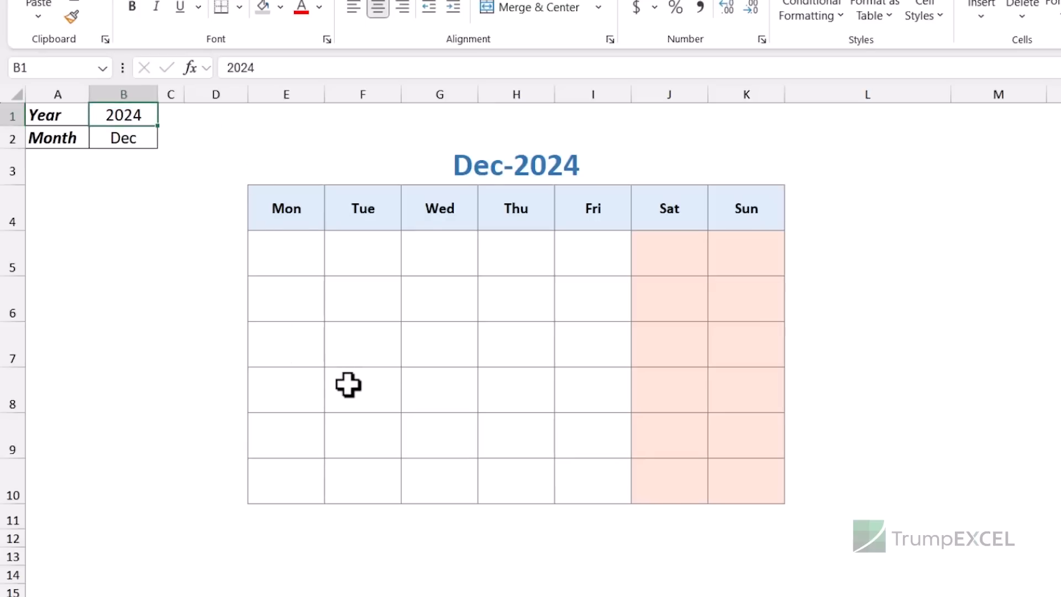
- In E5, paste the LET formula defining FirstDay, LastDay, DaysInMonth, StartWeekday and Calendar, returning IF((Calendar>=1)*(Calendar<=DaysInMonth)=1,Calendar,"")
{"action": "left_click", "coordinate": [287, 258]}
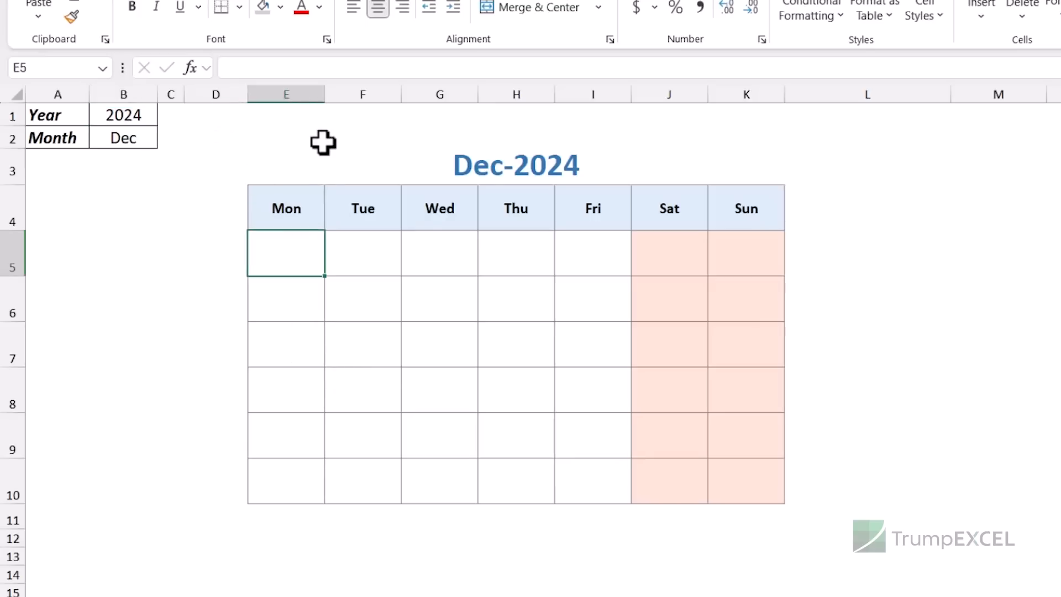
{"action": "left_click_drag", "start_coordinate": [322, 83], "coordinate": [325, 125]}
{"action": "left_click", "coordinate": [306, 88]}
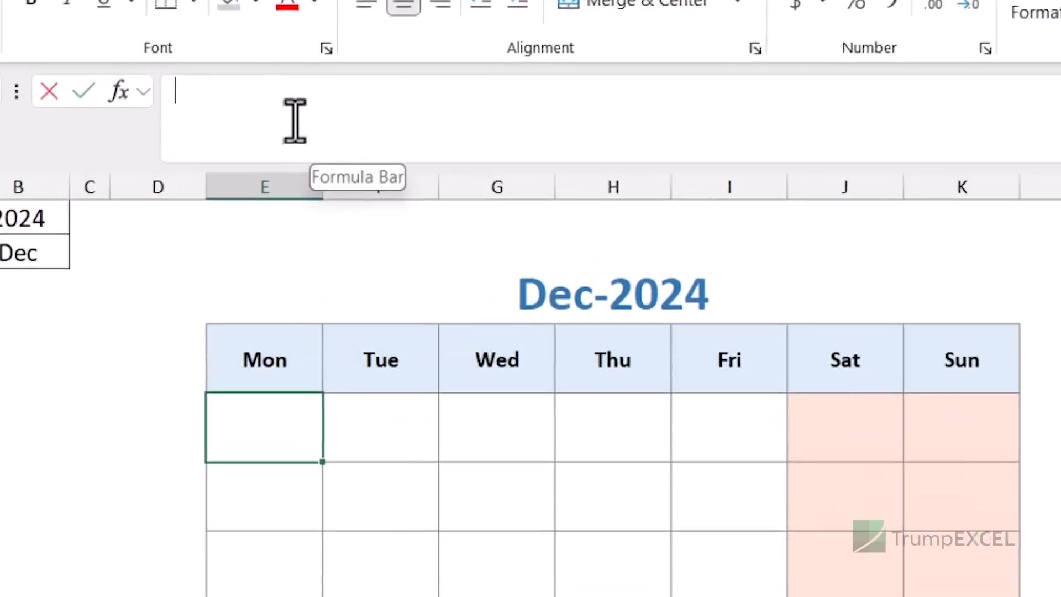
{"action": "key", "text": "ctrl+v"}
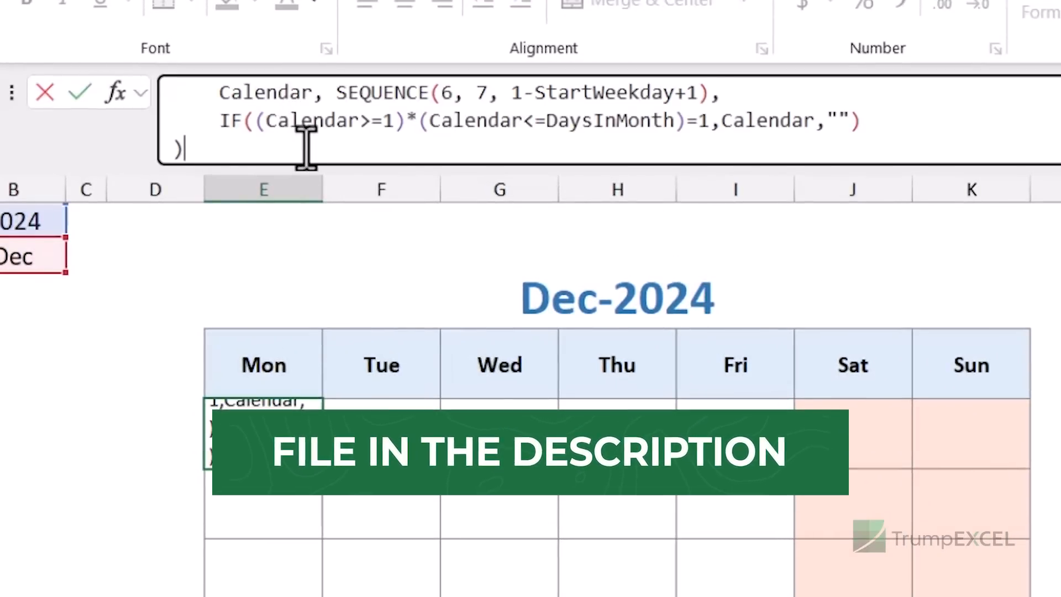
{"action": "key", "text": "Return"}
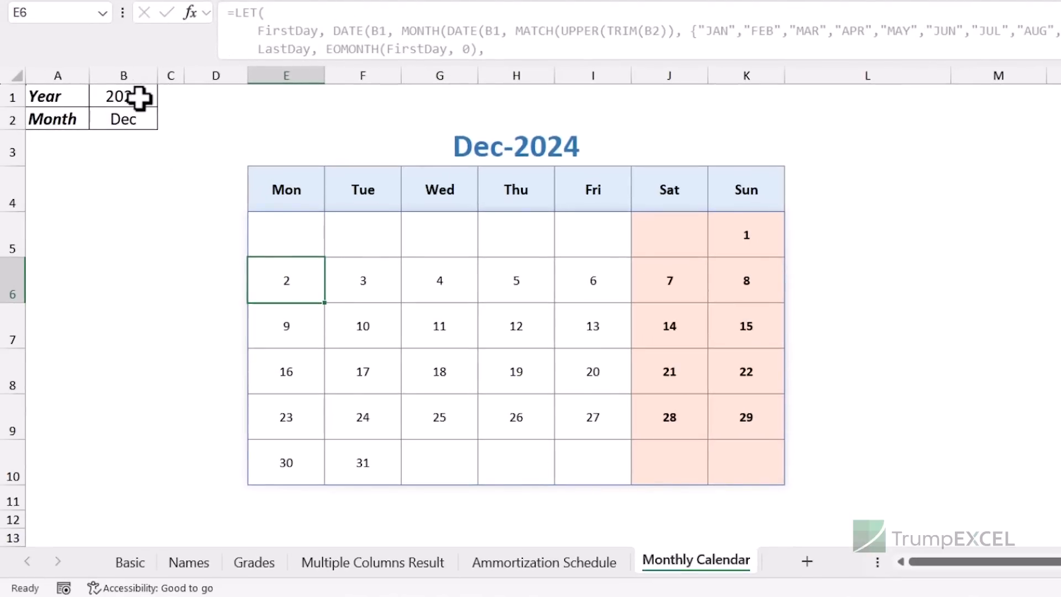
- Test the calendar by setting the month in B2 to Nov, to Jan, and back to Dec
{"action": "left_click", "coordinate": [129, 121]}
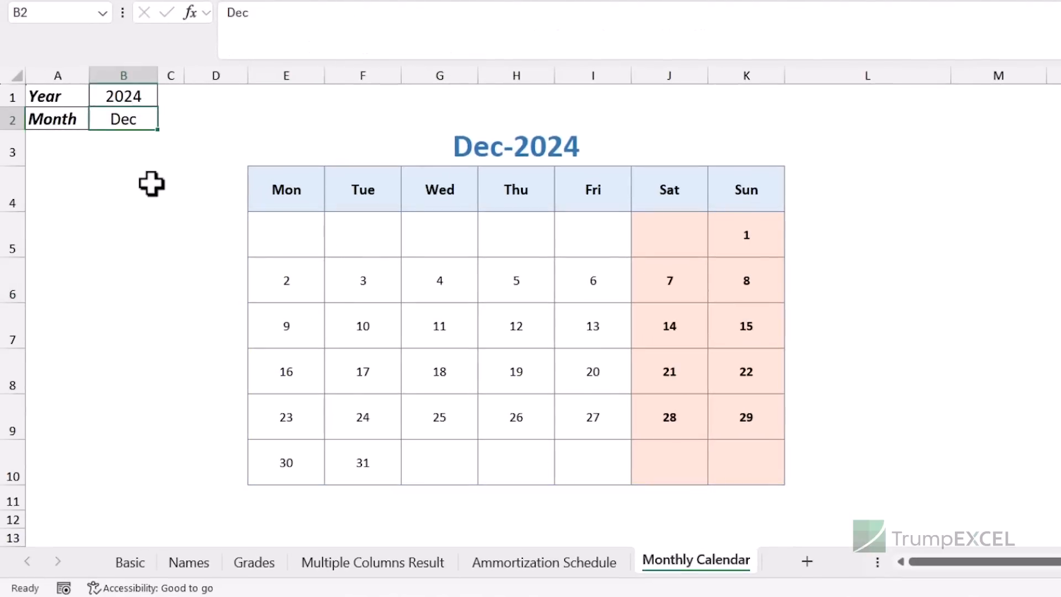
{"action": "key", "text": "Return"}
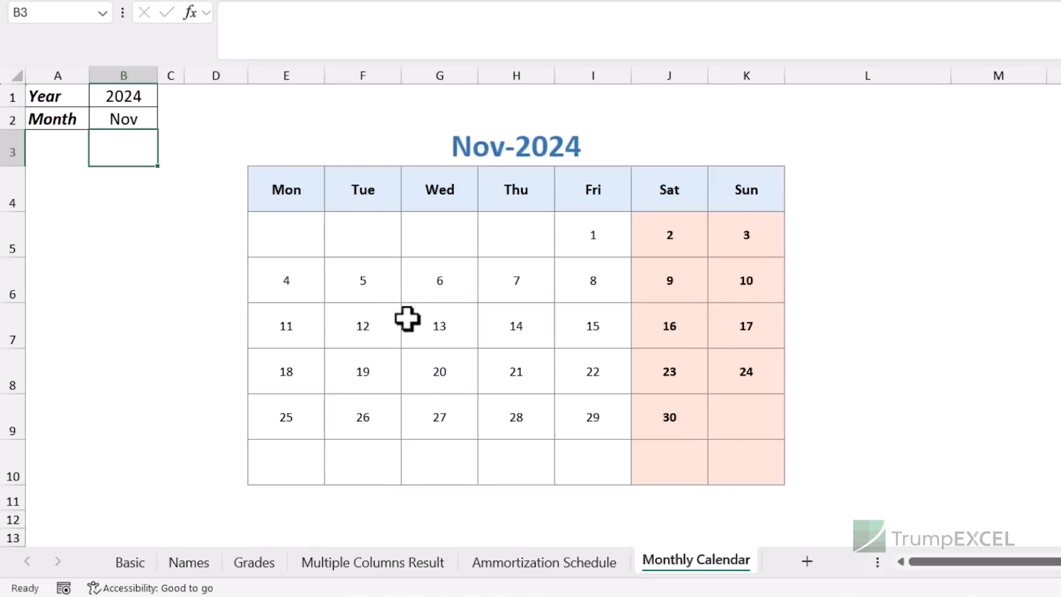
{"action": "left_click", "coordinate": [133, 119]}
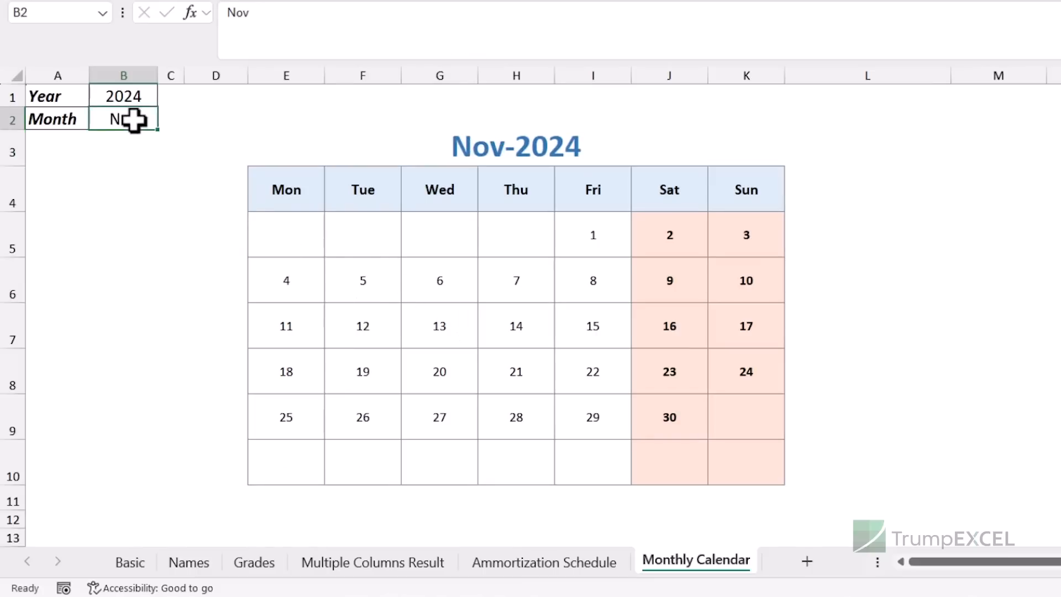
{"action": "key", "text": "ctrl+Return"}
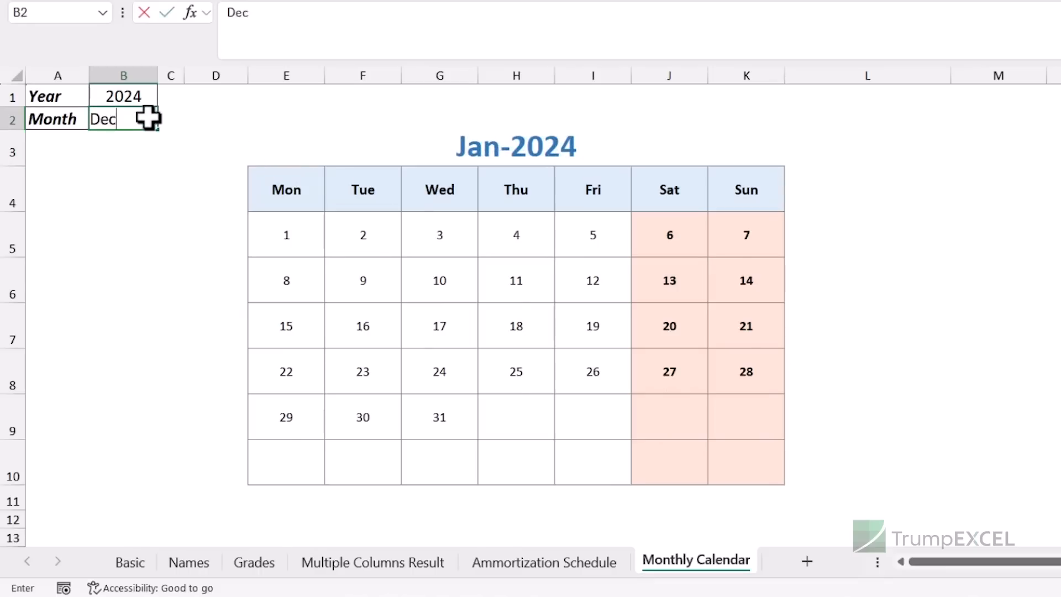
{"action": "key", "text": "ctrl+Return"}
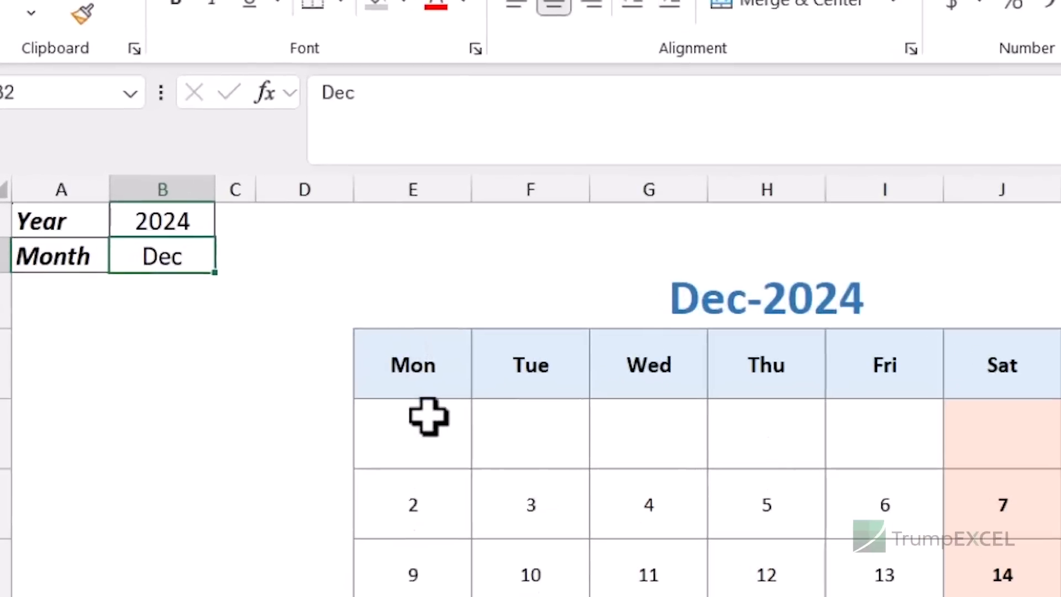
- Examine the FirstDay, LastDay and DaysInMonth definitions in E5's LET formula, with the formula bar enlarged to show every line
{"action": "left_click", "coordinate": [293, 222]}
{"action": "left_click_drag", "start_coordinate": [619, 168], "coordinate": [632, 338]}
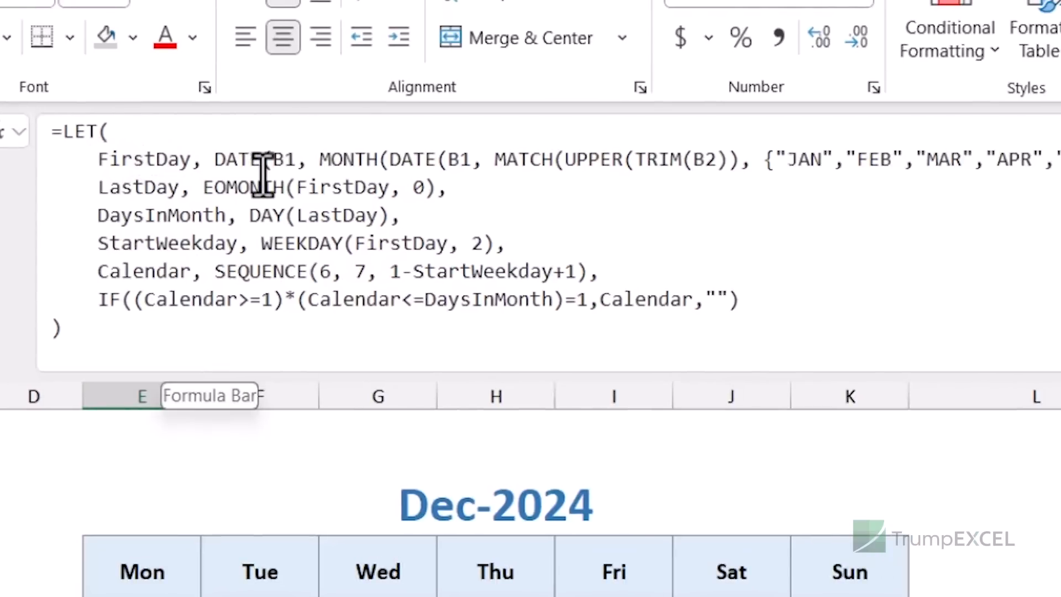
{"action": "left_click", "coordinate": [120, 158]}
{"action": "left_click_drag", "start_coordinate": [214, 159], "coordinate": [1058, 163]}
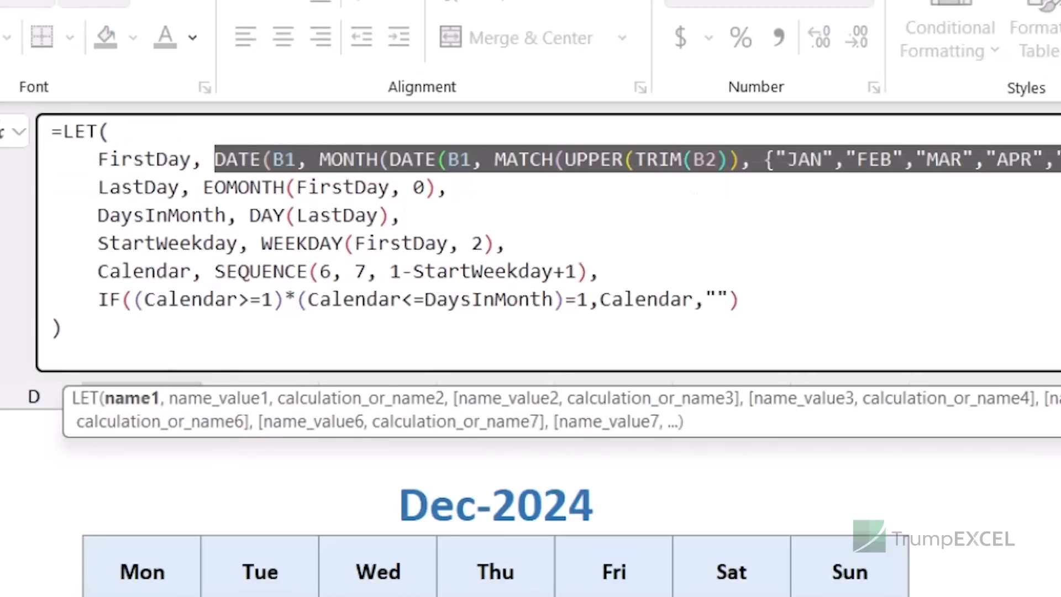
{"action": "left_click", "coordinate": [228, 159]}
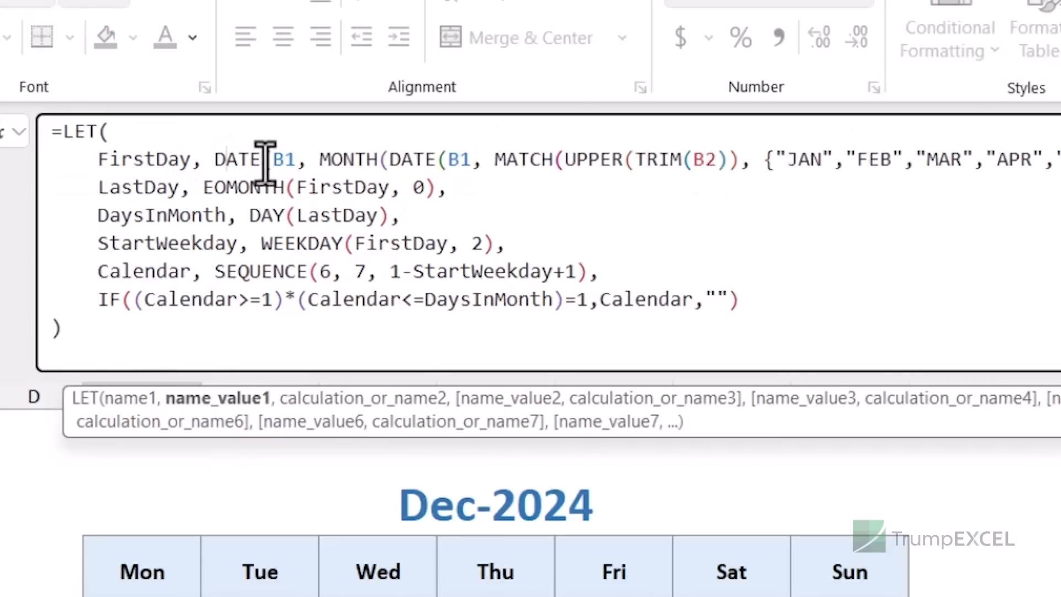
{"action": "left_click", "coordinate": [285, 159]}
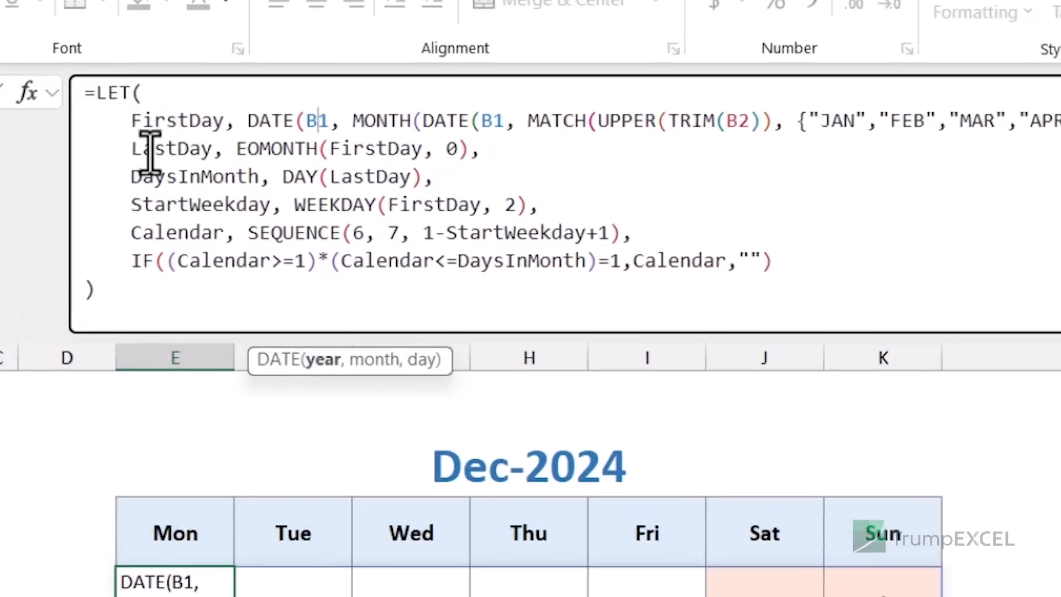
{"action": "left_click", "coordinate": [151, 151]}
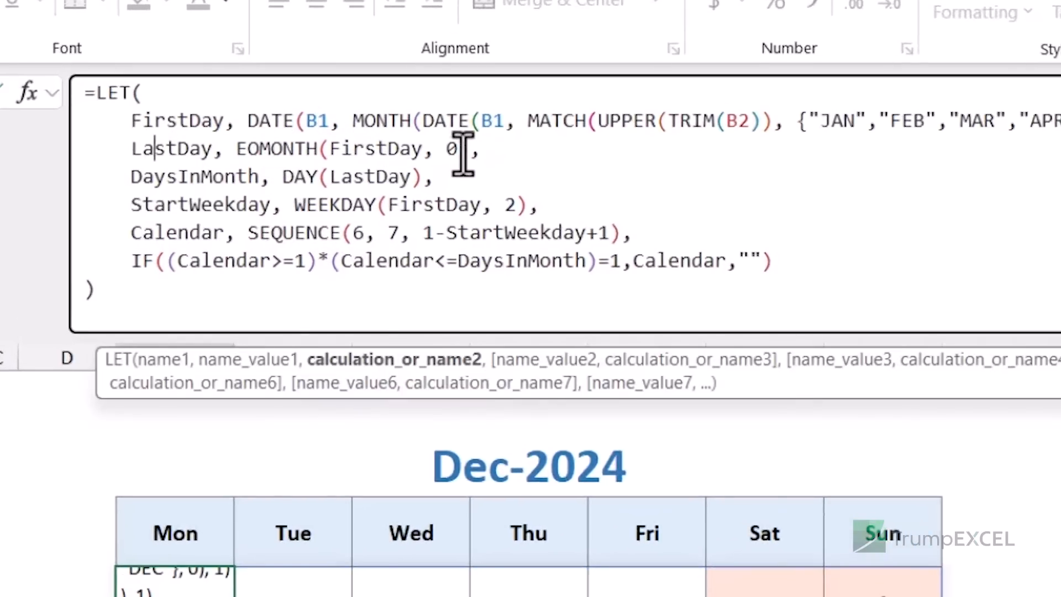
{"action": "left_click", "coordinate": [177, 174]}
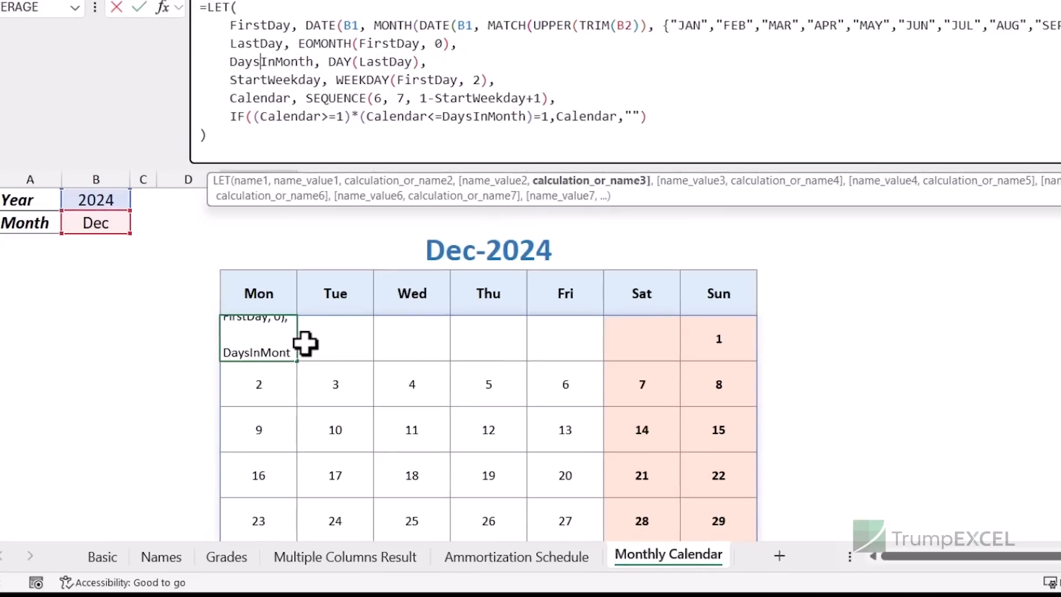
{"action": "key", "text": "Return"}
- Examine the blank cells E5:J5 before the first day of the month, and shrink the formula bar to view the whole calendar
{"action": "left_click_drag", "start_coordinate": [265, 341], "coordinate": [608, 338]}
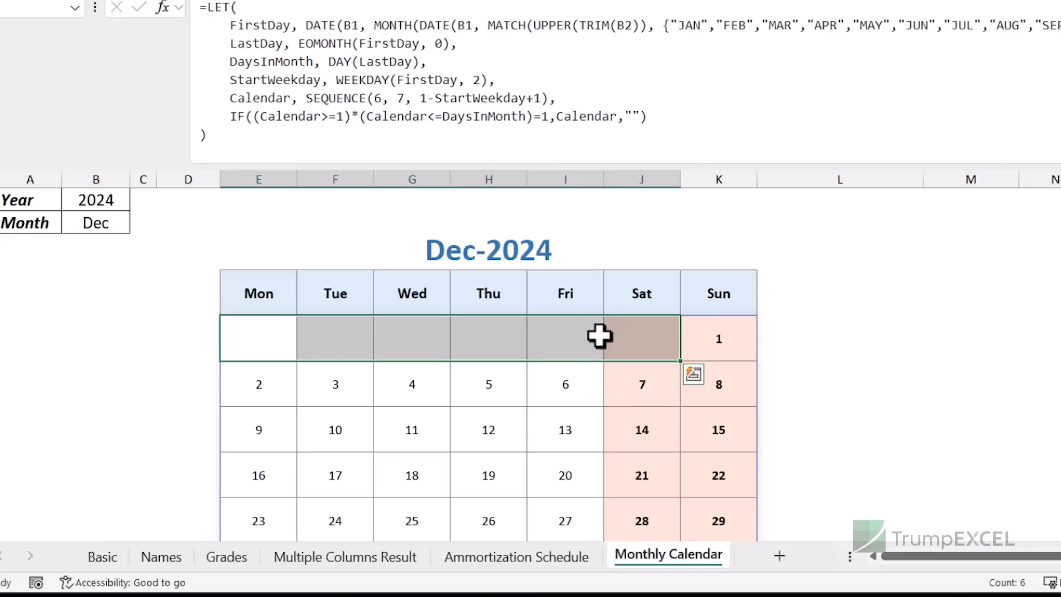
{"action": "left_click", "coordinate": [623, 340]}
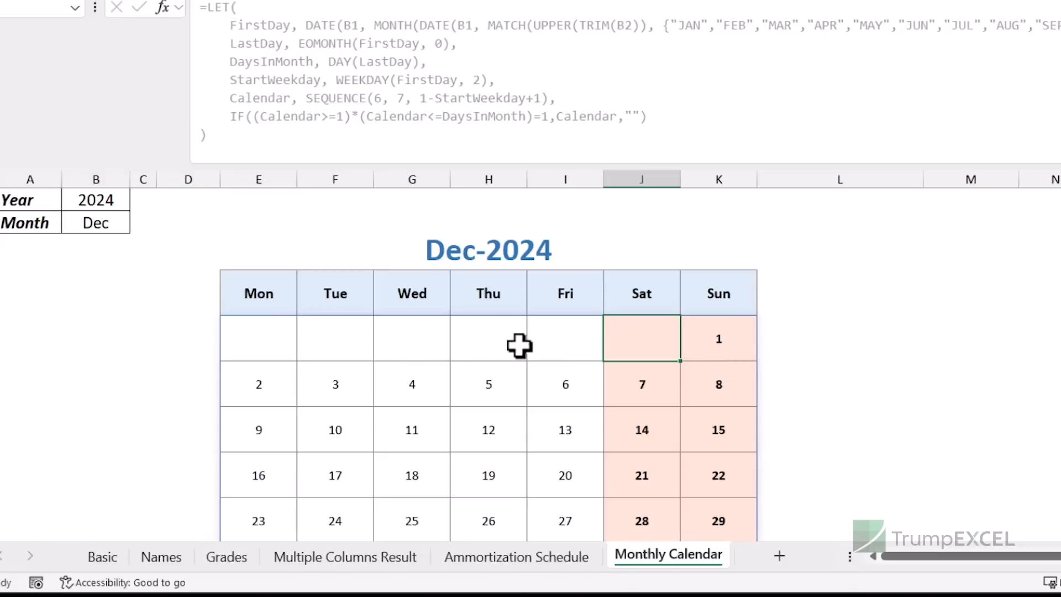
{"action": "left_click_drag", "start_coordinate": [407, 165], "coordinate": [414, 54]}
- Enlarge the formula bar for E5 and highlight the final IF expression that blanks calendar numbers outside the month
{"action": "left_click", "coordinate": [271, 216]}
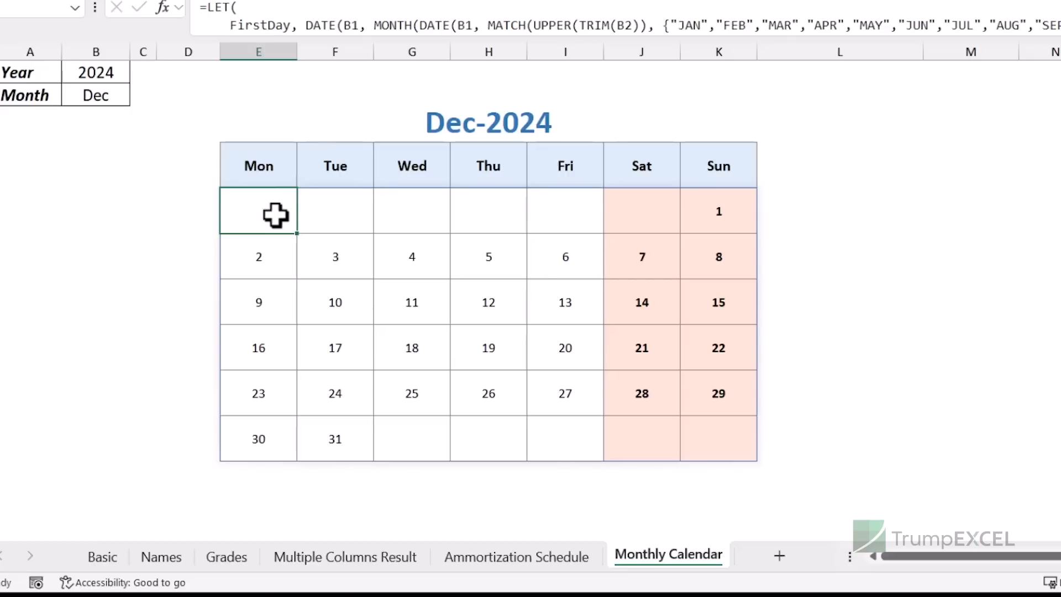
{"action": "left_click_drag", "start_coordinate": [363, 38], "coordinate": [341, 161]}
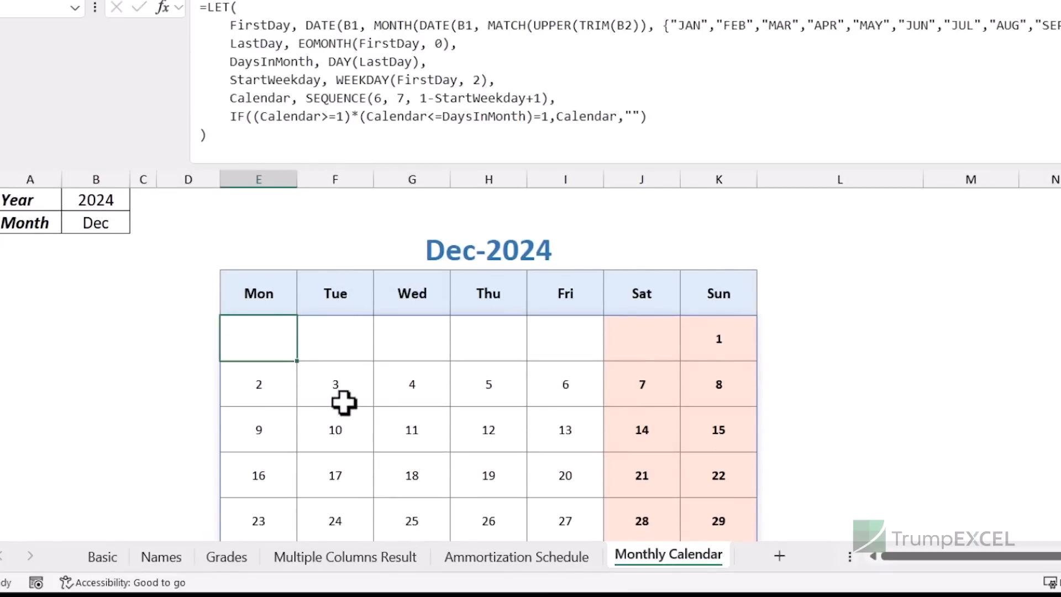
{"action": "left_click_drag", "start_coordinate": [231, 118], "coordinate": [648, 116]}
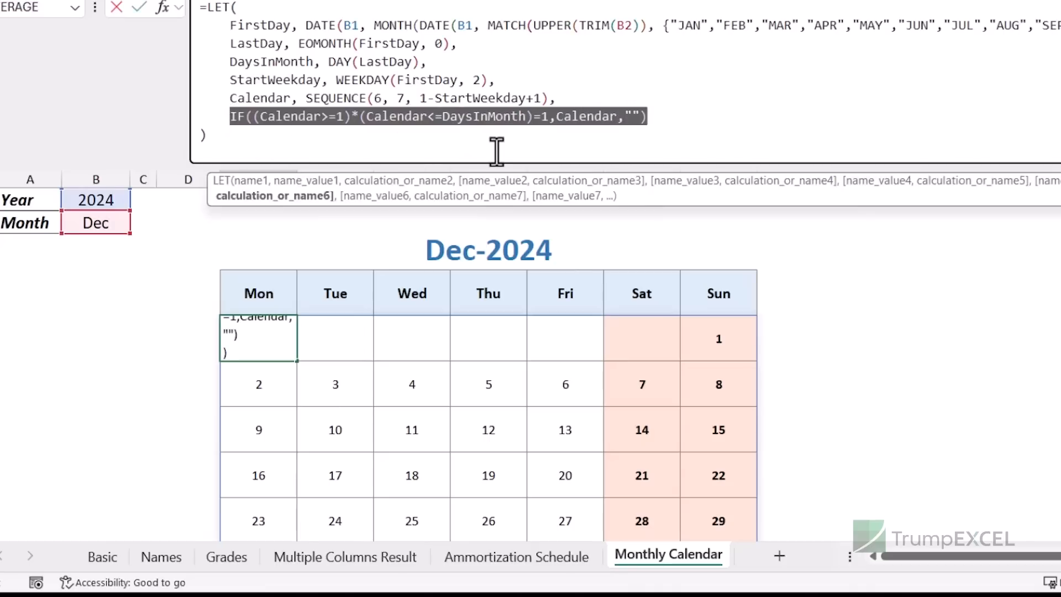